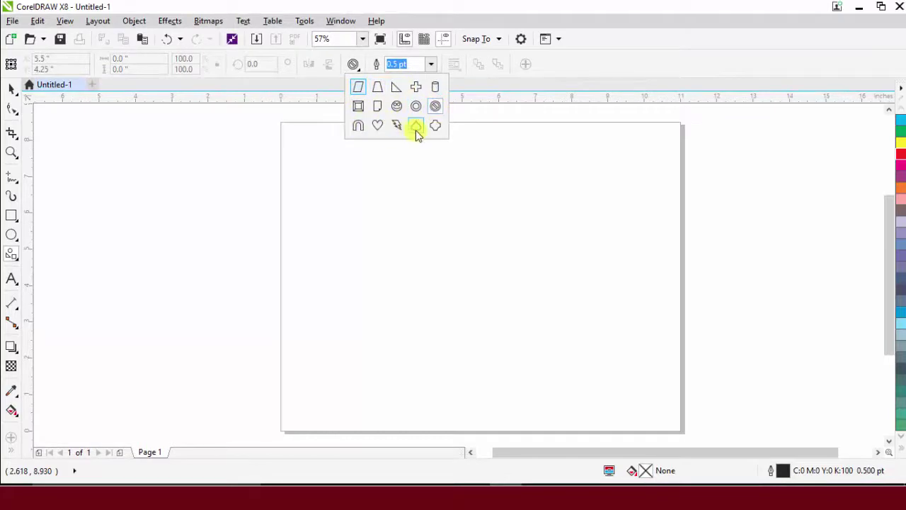
Draw a parallelogram basic shape about 1.3 x 1.15 inches in the page's upper-left corner.
click(358, 87)
drag(290, 131, 340, 174)
click(10, 108)
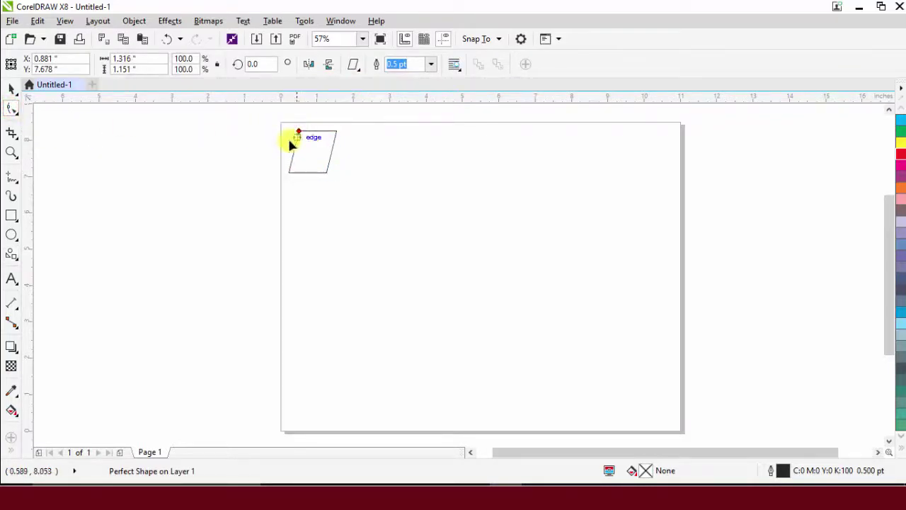
Draw a smiley face basic shape about 1.28 inches wide and high beside the parallelogram.
click(354, 64)
click(394, 107)
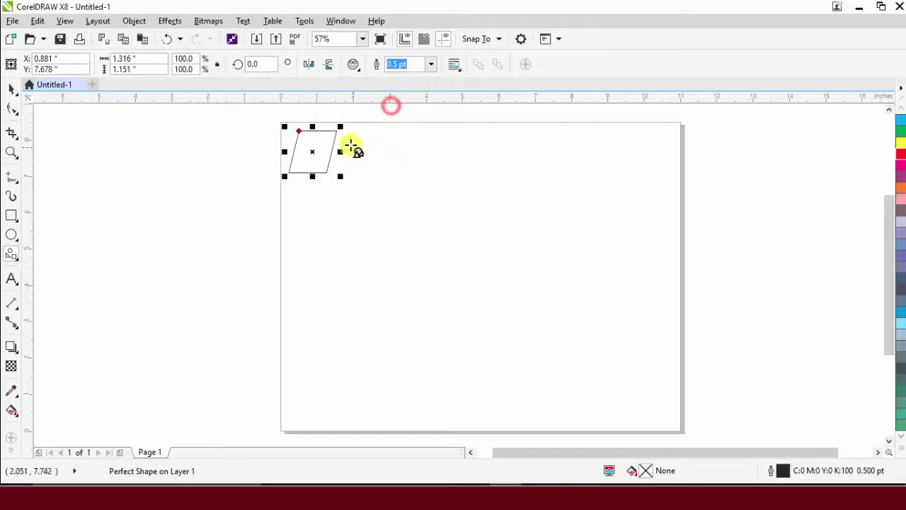
drag(346, 128, 401, 182)
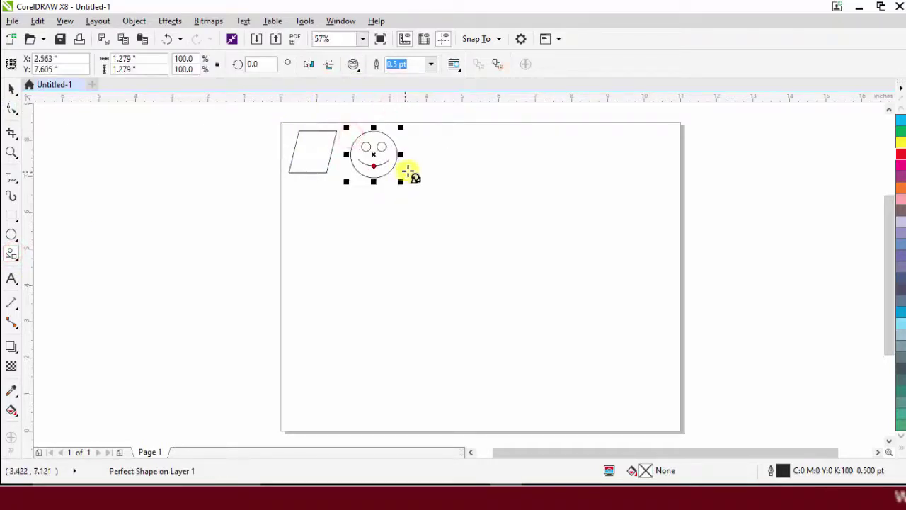
Fill the smiley face with yellow and set its outline width to 3.0 pt.
click(901, 143)
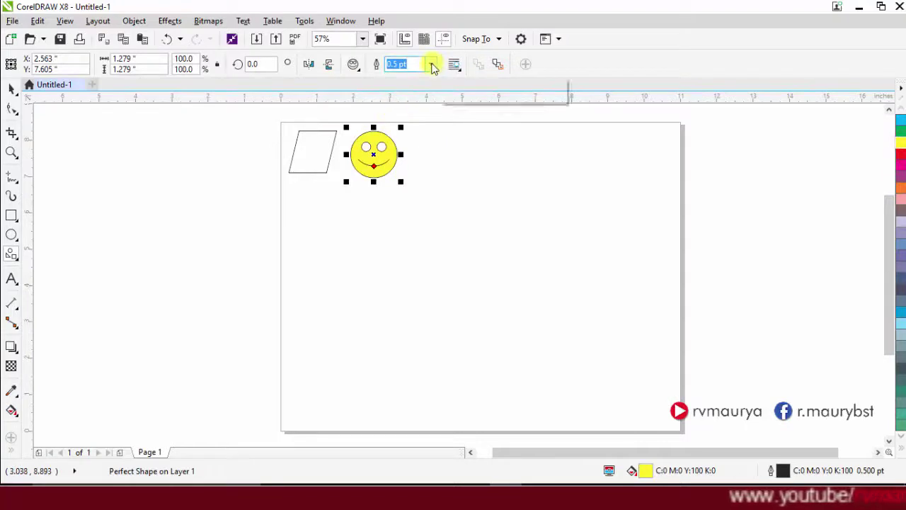
click(430, 64)
click(408, 148)
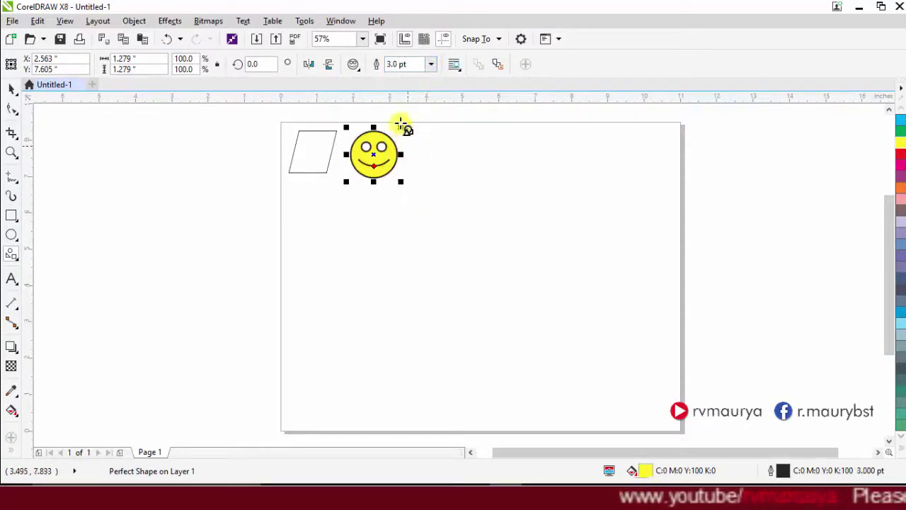
Draw a ring about 1.55 x 1.52 inches beside the smiley, followed by a prohibition sign about 1.85 x 1.52 inches.
click(359, 70)
click(413, 111)
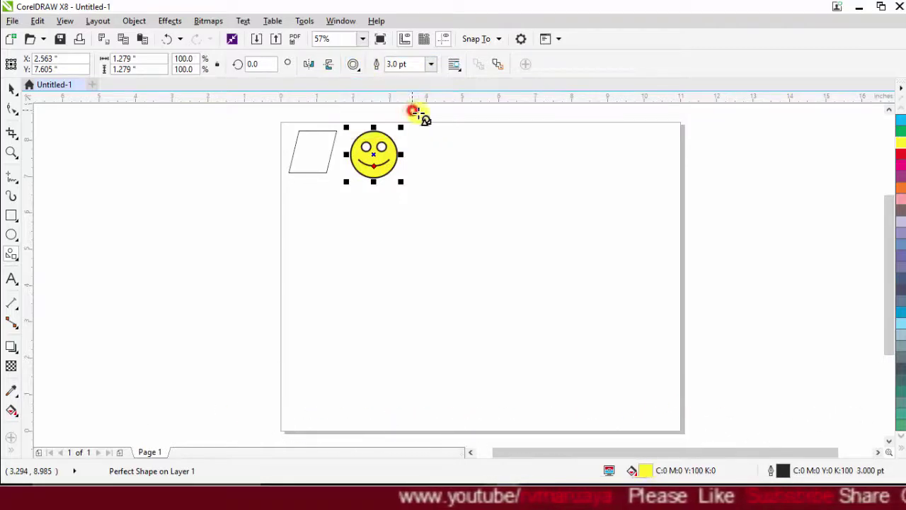
drag(413, 125, 478, 189)
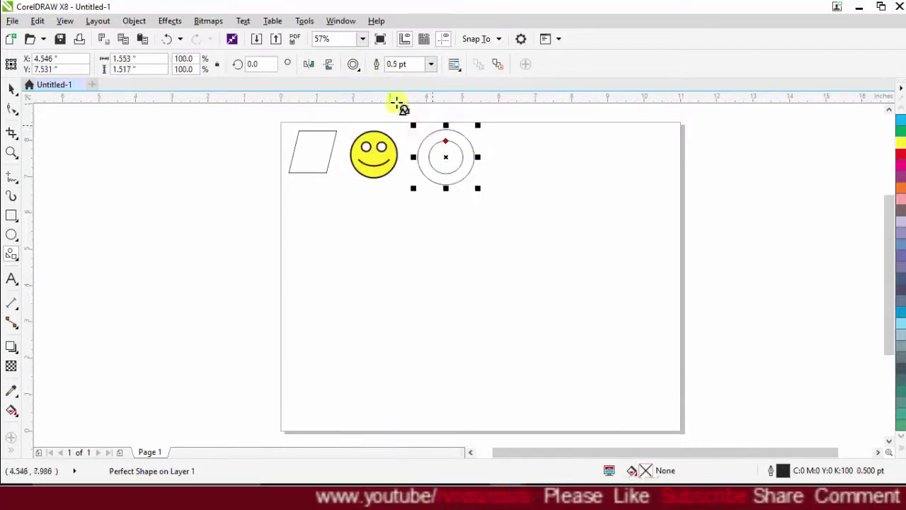
click(357, 70)
click(436, 110)
drag(489, 129, 565, 191)
Draw a heart about 1.68 x 1.41 inches at the end of the row and thicken its outline.
click(349, 71)
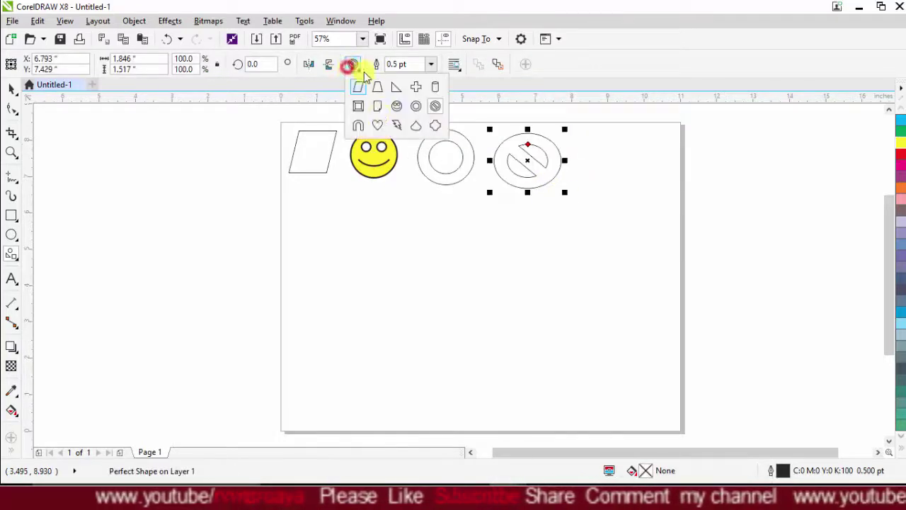
click(376, 125)
drag(573, 132, 636, 193)
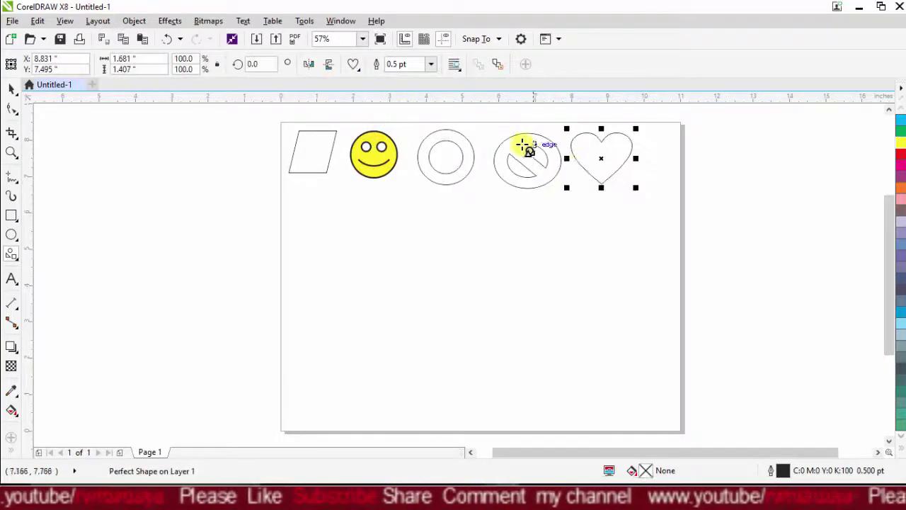
scroll(573, 121, up, 2)
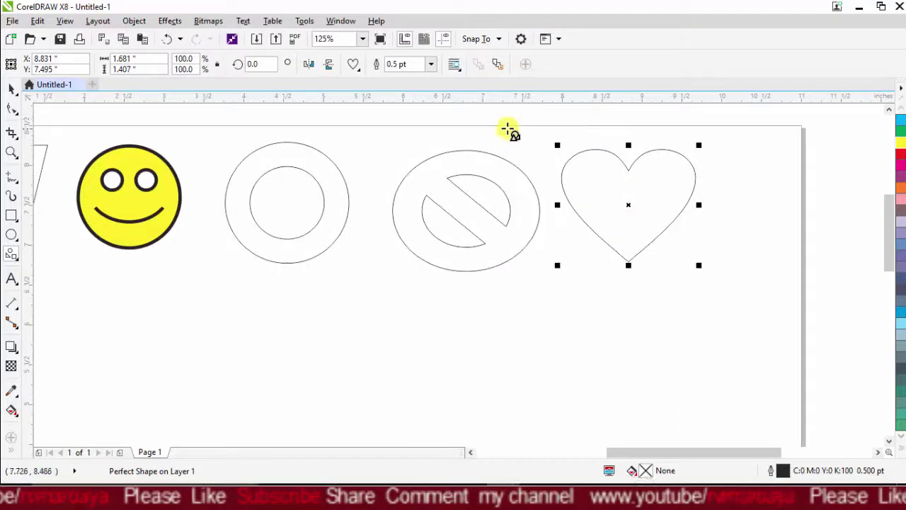
click(432, 65)
click(427, 141)
Set the prohibition sign's outline width to 8.0 pt.
click(492, 201)
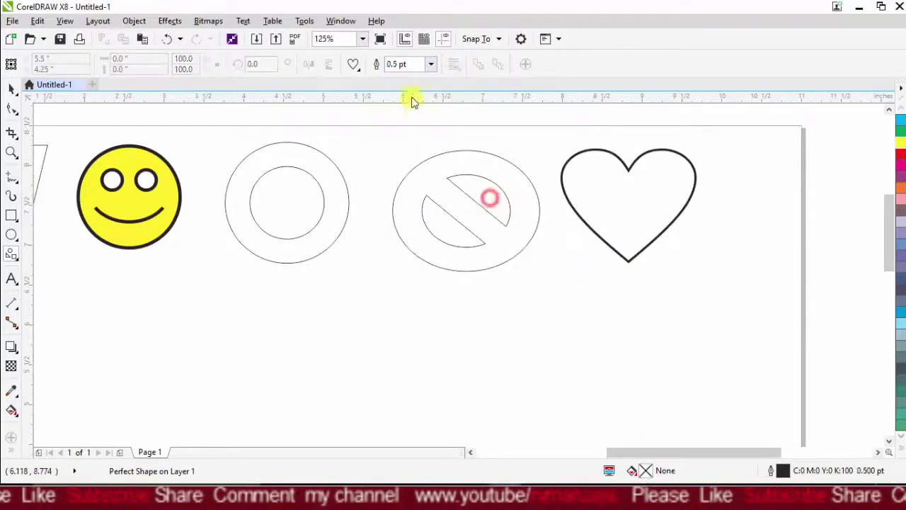
click(437, 155)
click(432, 64)
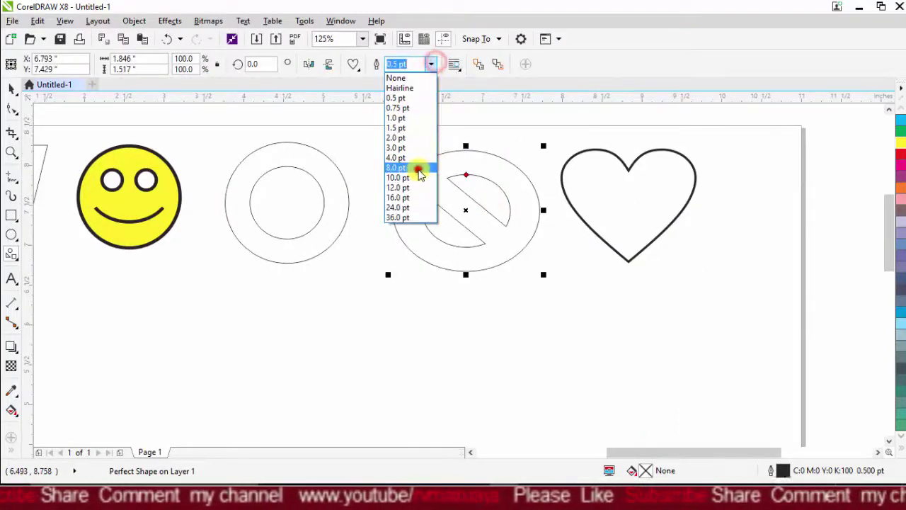
click(420, 170)
Fill the ring with orange and set its outline width to 4.0 pt.
click(325, 157)
click(902, 190)
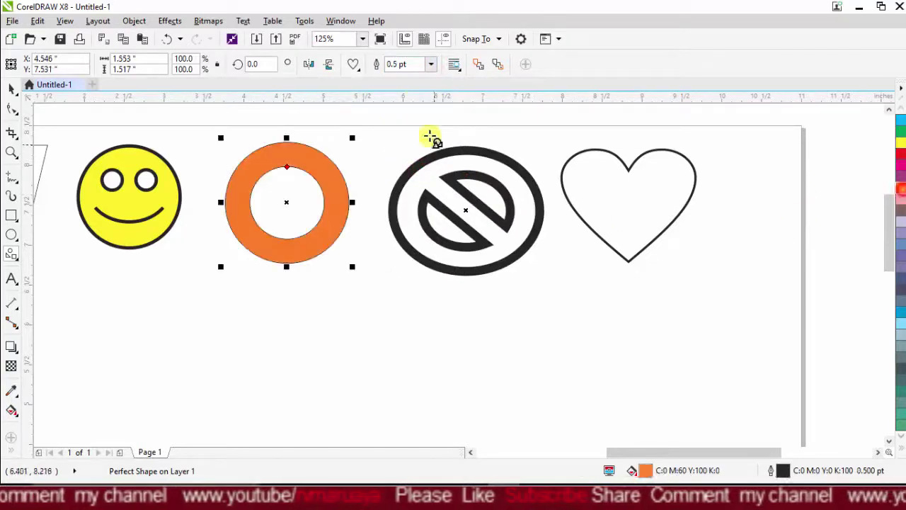
click(429, 65)
click(398, 164)
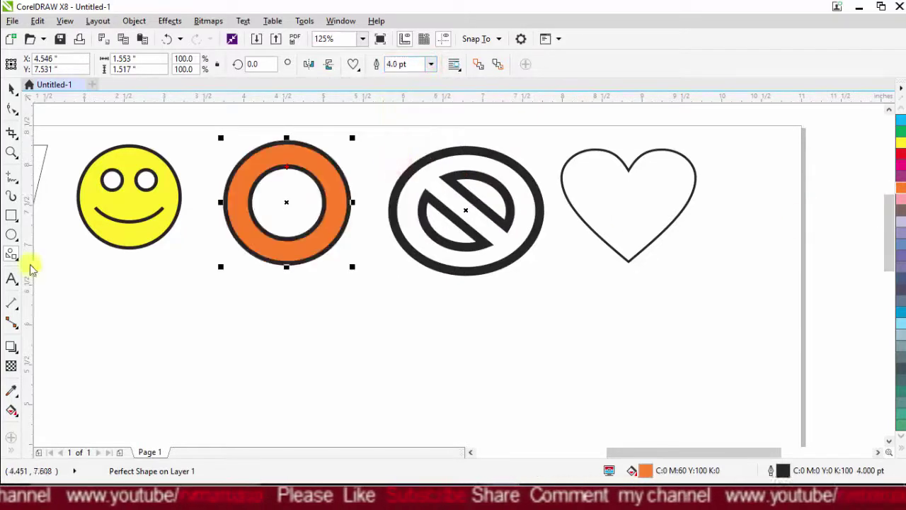
Draw a left-pointing arrow shape about 1.02 x 0.77 inches at the heart's lower right and fill it with orange.
scroll(325, 237, down, 2)
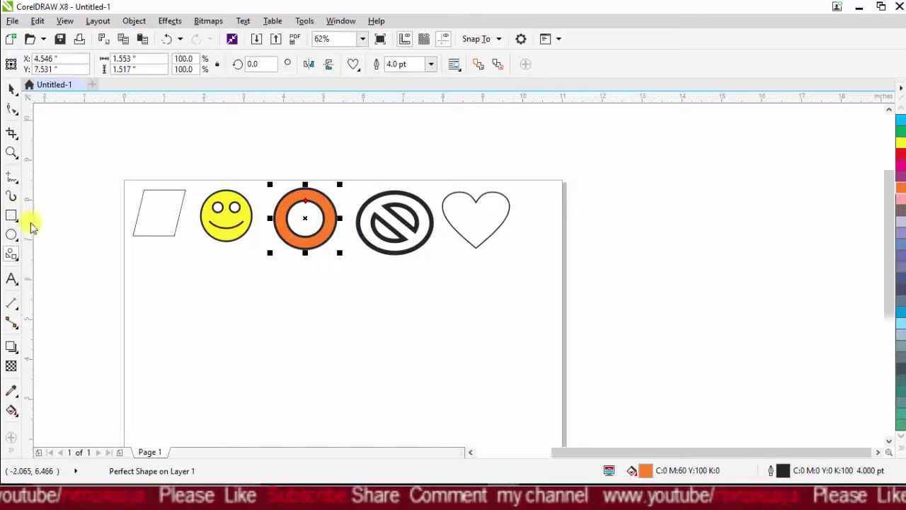
click(15, 256)
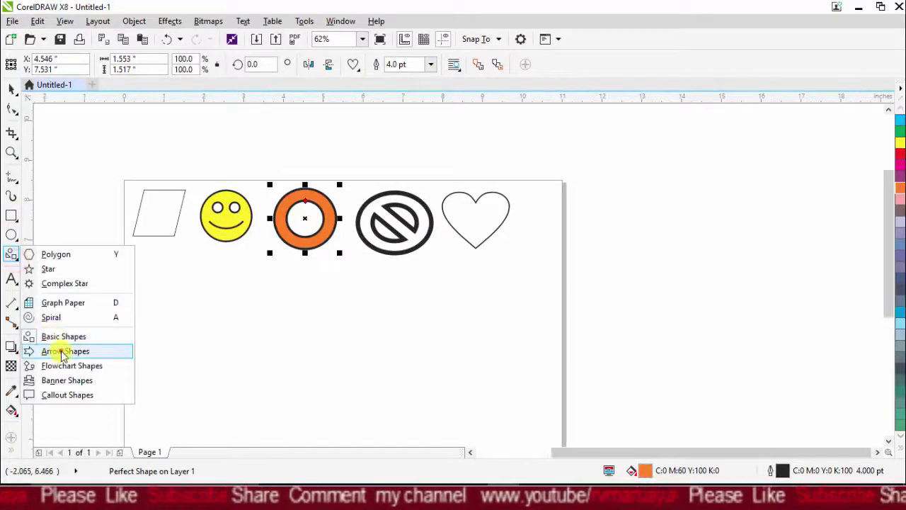
click(62, 352)
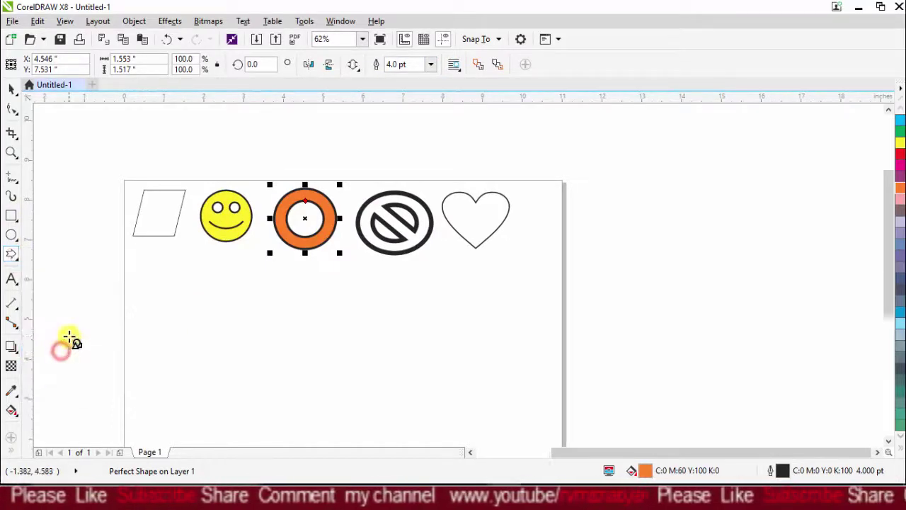
click(358, 67)
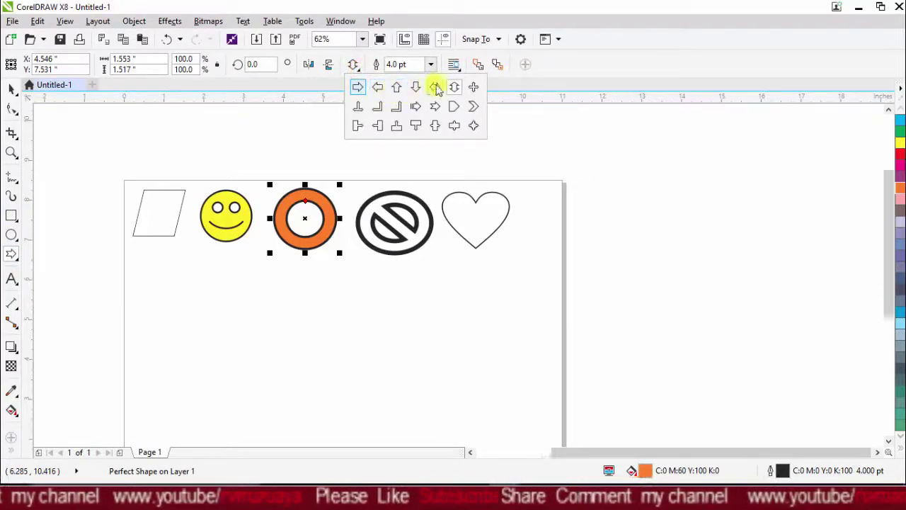
click(379, 87)
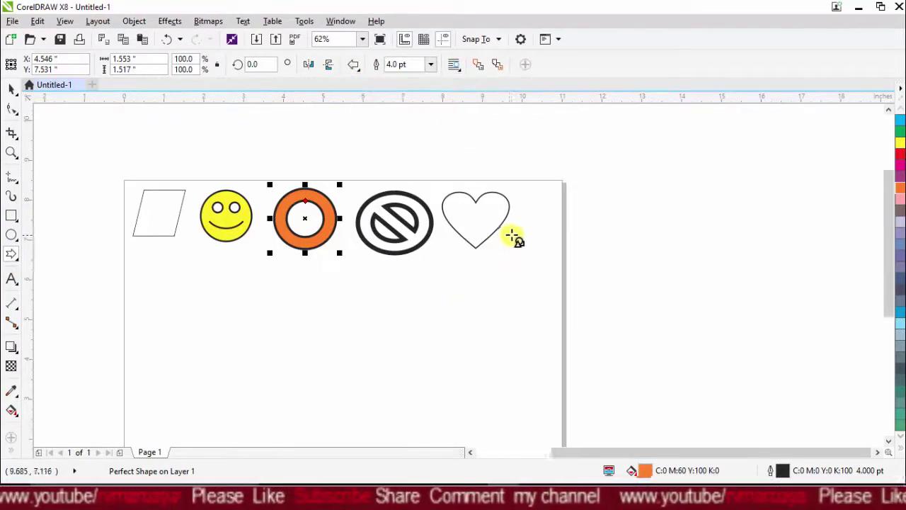
drag(508, 230, 556, 268)
click(901, 188)
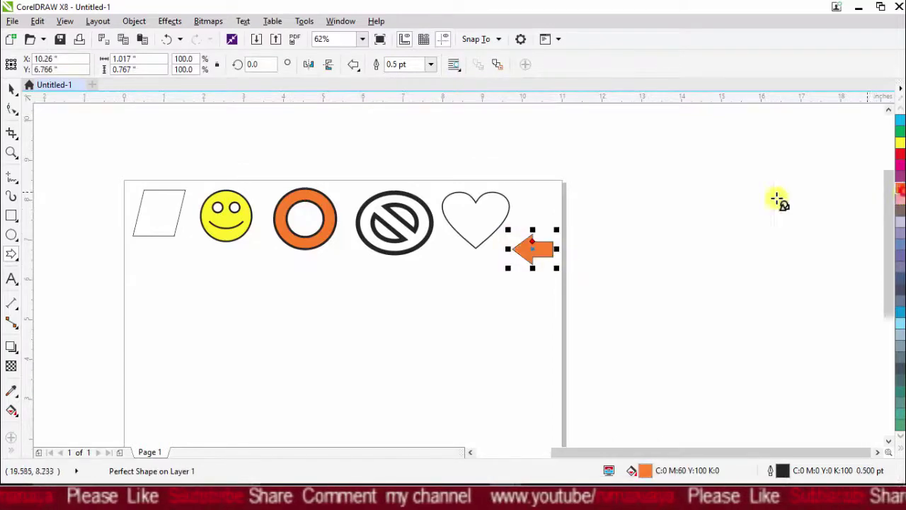
Draw an up-arrow box about 1.07 x 0.75 inches below the heart and a striped right arrow about 1.38 x 0.9 inches beside it.
click(361, 67)
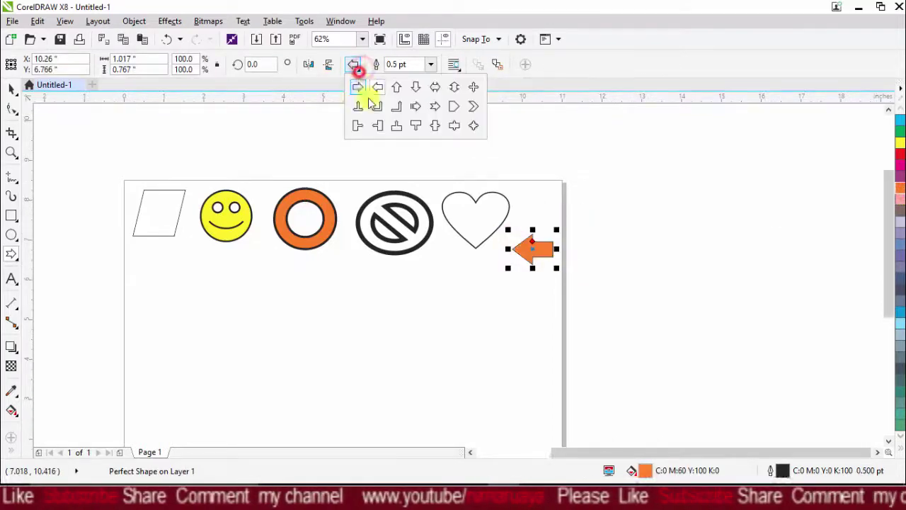
click(399, 126)
drag(460, 264, 507, 298)
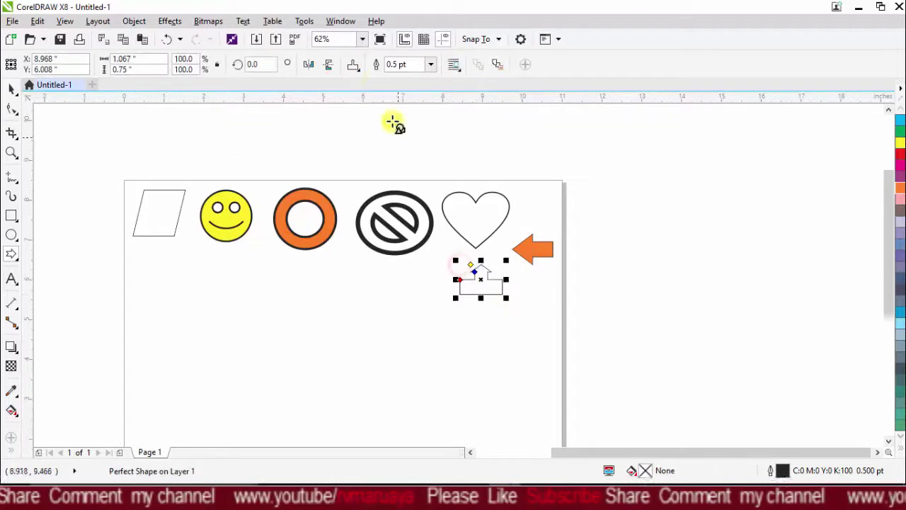
click(353, 67)
click(415, 106)
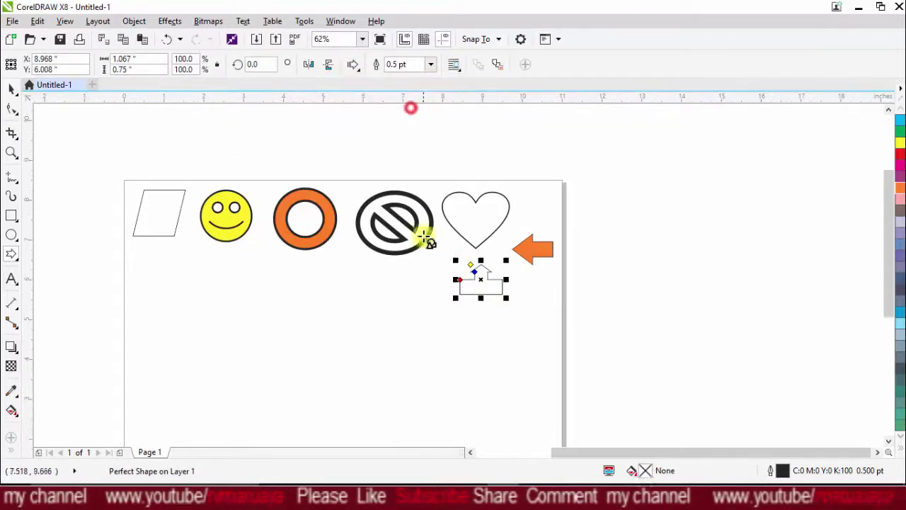
drag(383, 253, 445, 298)
Draw a pentagon arrow about 1.52 x 0.9 inches to the left of the striped arrow.
click(353, 65)
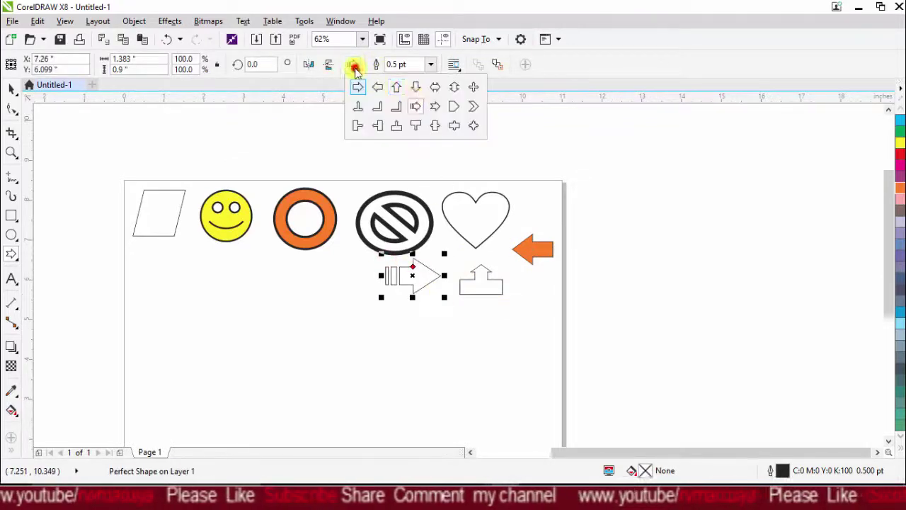
click(454, 107)
drag(306, 258, 375, 301)
Reshape the pentagon arrow to have a longer point and the striped arrow to have a shorter head.
click(16, 112)
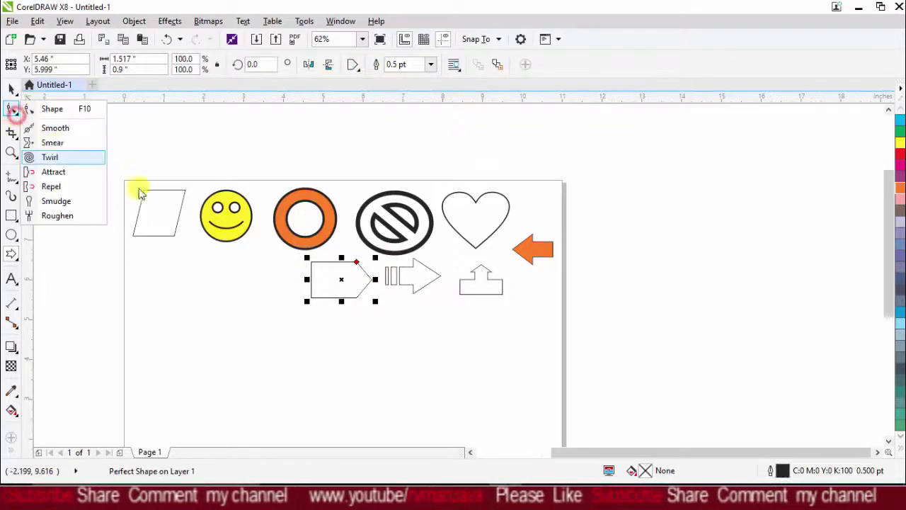
click(50, 126)
scroll(369, 282, up, 2)
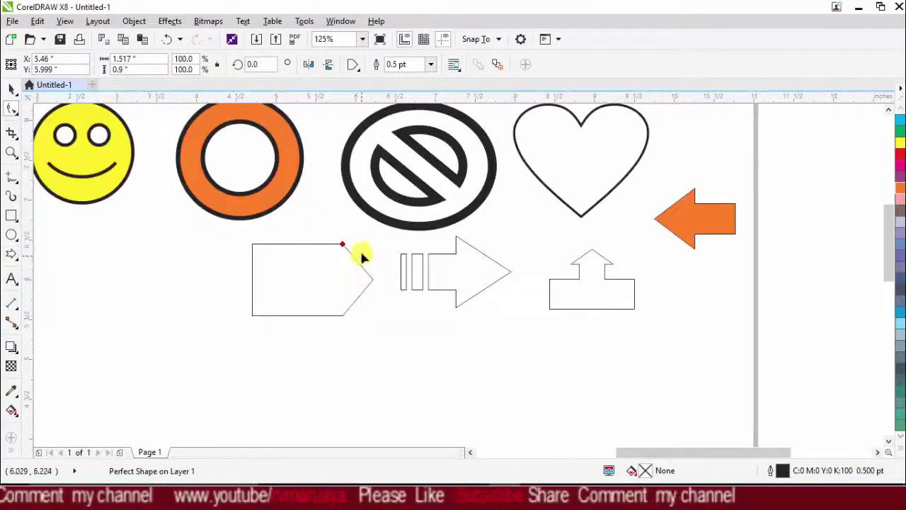
drag(344, 246, 304, 271)
drag(461, 284, 467, 246)
Reshape the up-arrow box to have a thinner base, narrower stem and smaller arrowhead, and fill it with light pink.
click(602, 294)
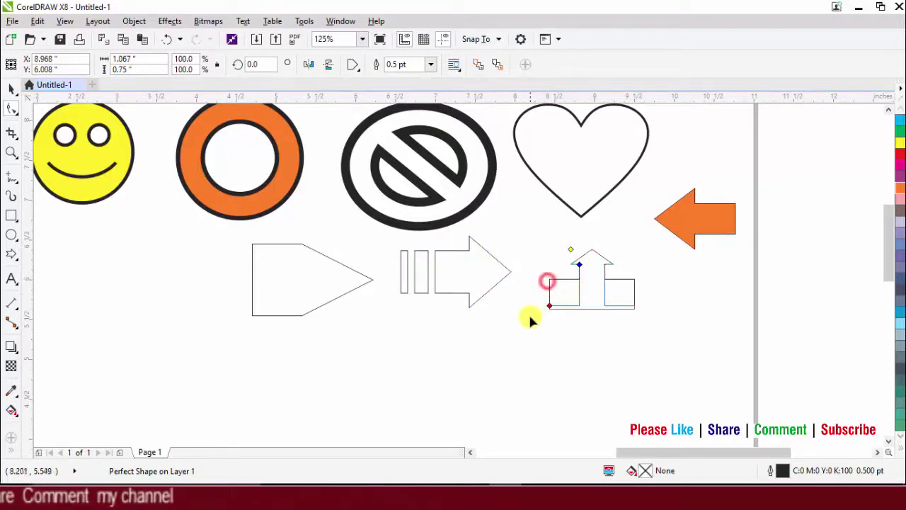
drag(579, 268, 593, 254)
scroll(594, 254, up, 3)
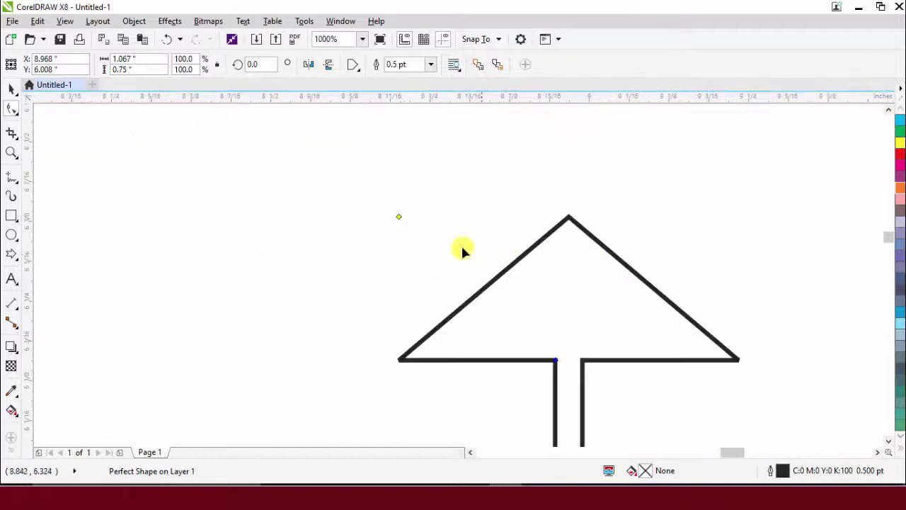
drag(400, 220, 470, 272)
scroll(559, 292, down, 3)
click(901, 200)
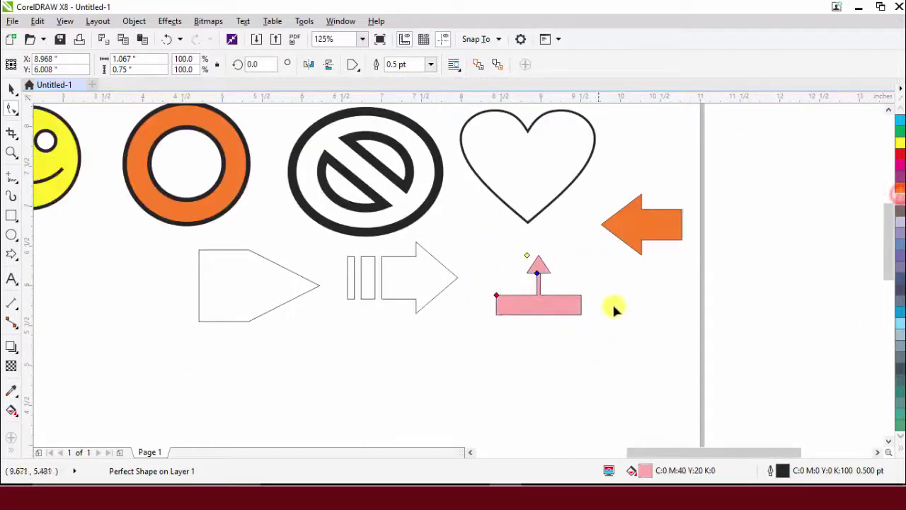
scroll(645, 301, down, 1)
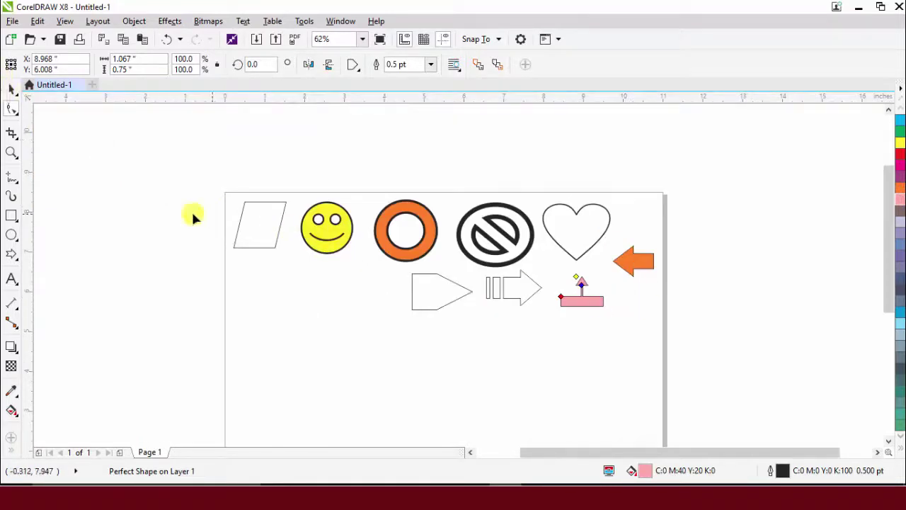
Draw a round flowchart shape with a tail, about 1.75 x 1.75 inches, below the parallelogram.
click(11, 253)
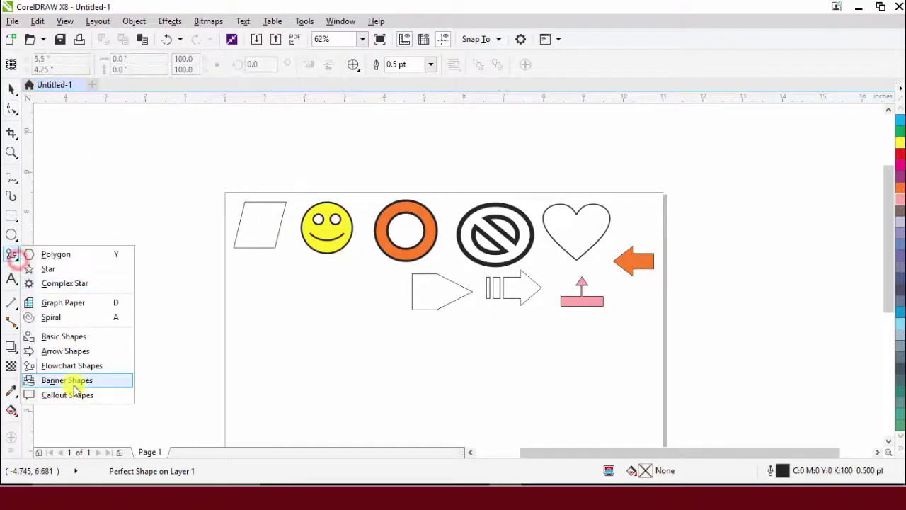
click(87, 367)
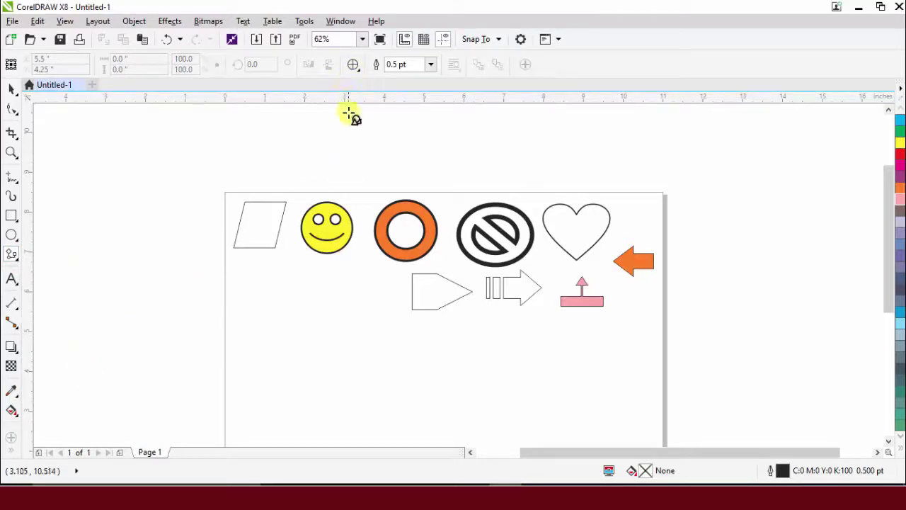
click(354, 66)
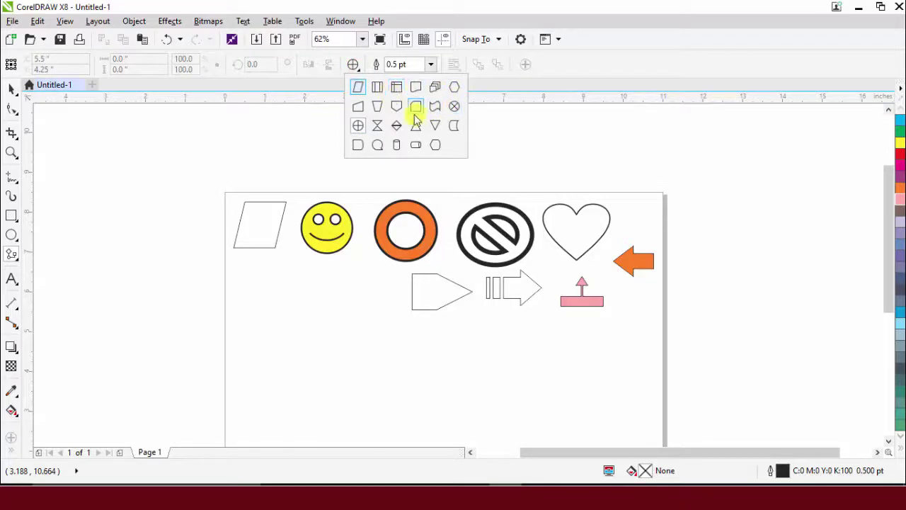
click(376, 145)
drag(236, 257, 314, 334)
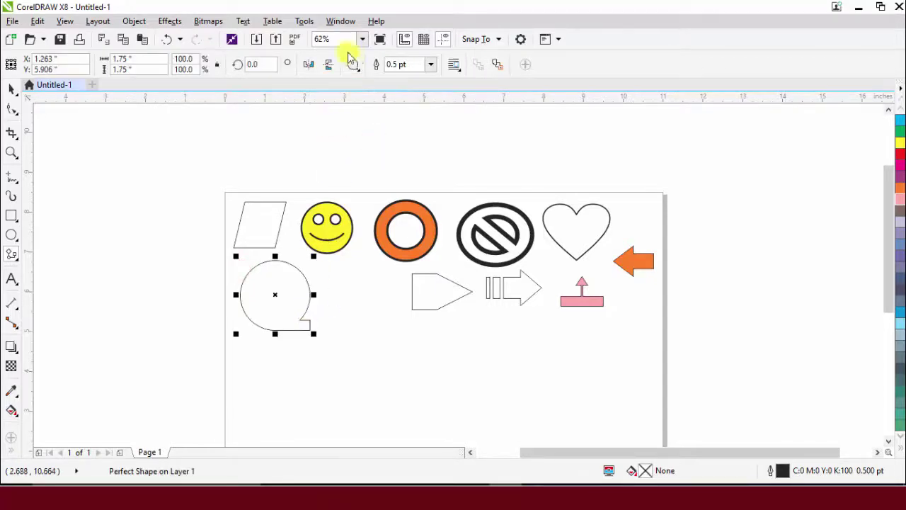
Draw a cylinder flowchart shape about 0.92 x 1.84 inches between the round tailed shape and the pentagon arrow.
click(354, 64)
click(398, 145)
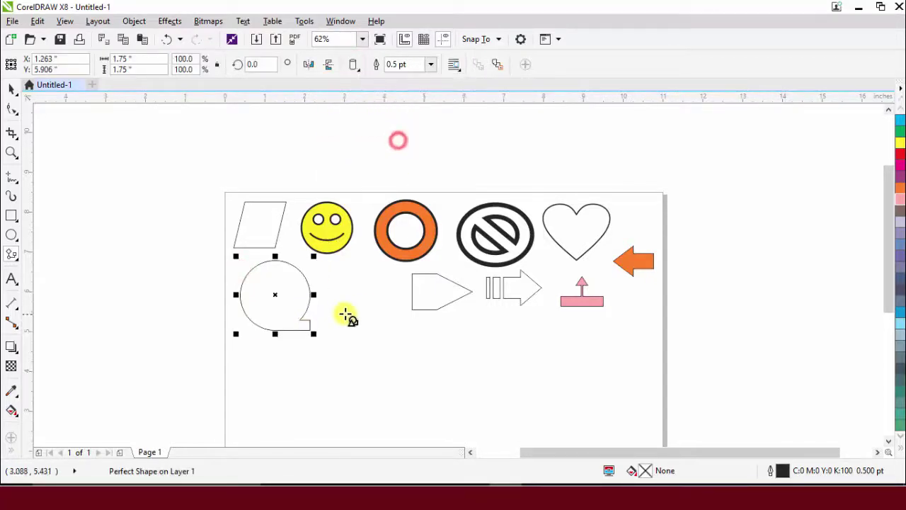
drag(334, 265, 379, 346)
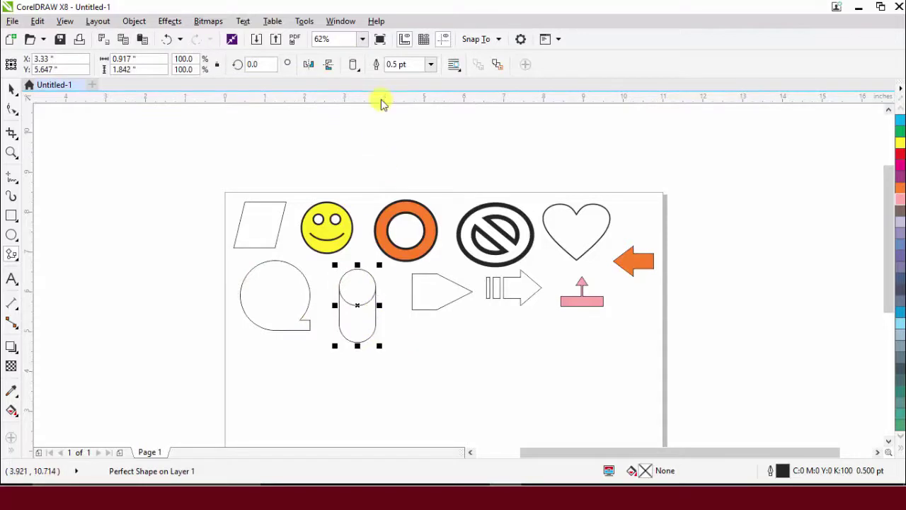
Draw a wavy flag flowchart shape about 2.08 x 1.02 inches below the round tailed shape.
click(354, 66)
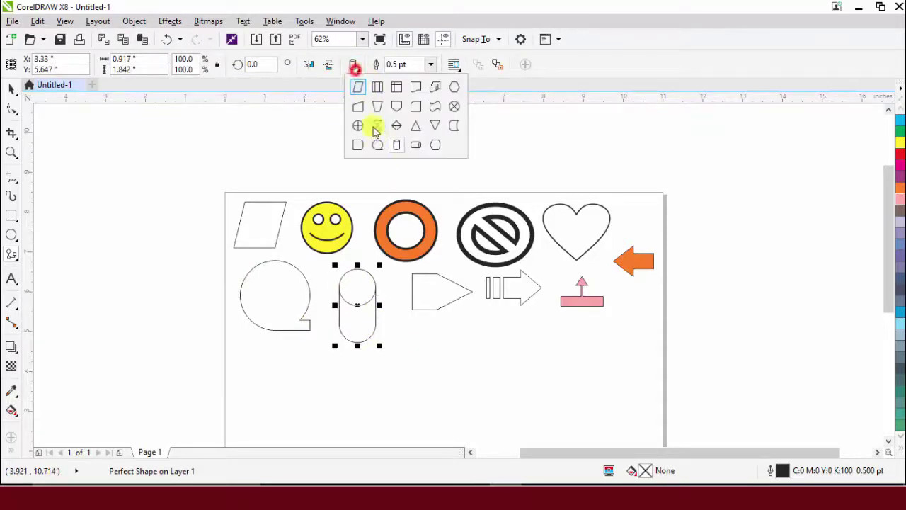
click(417, 108)
drag(245, 338, 336, 385)
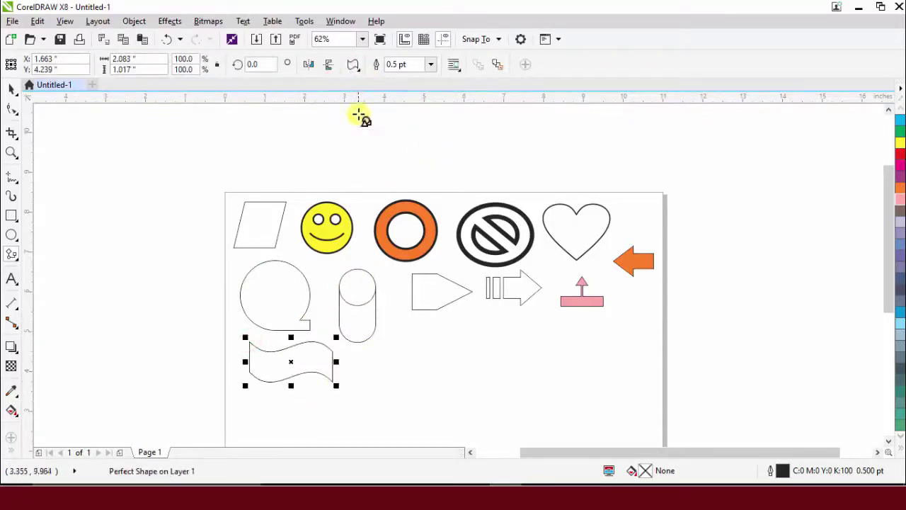
Draw a stacked-documents flowchart shape about 2.78 x 1.28 inches beside the wavy flag and fill it with orange.
click(354, 65)
click(437, 85)
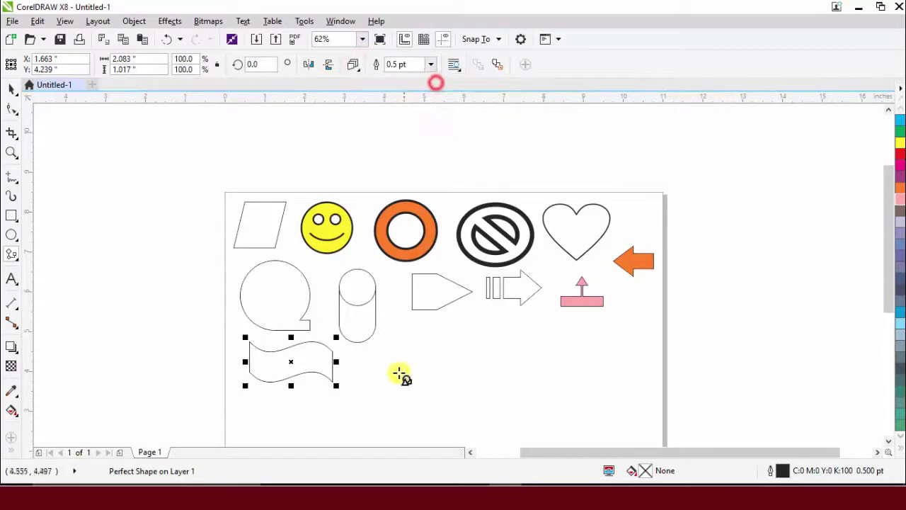
drag(378, 352, 488, 401)
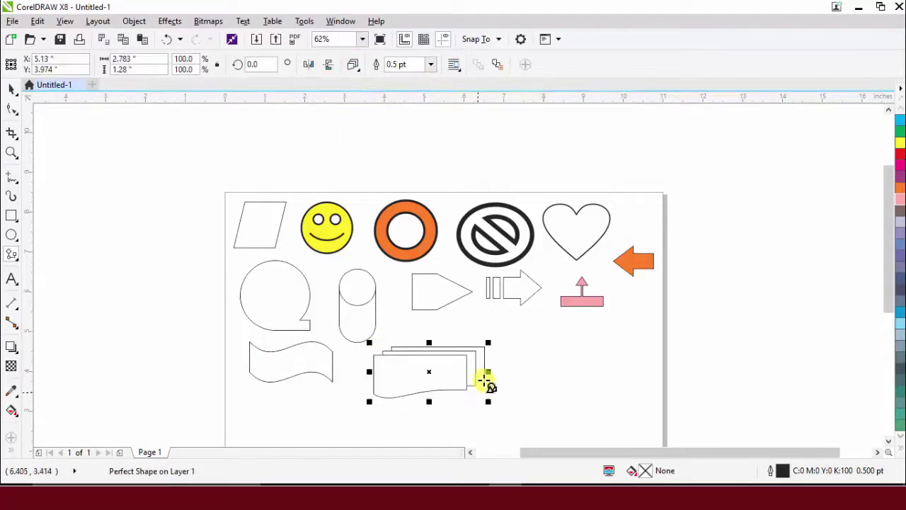
click(900, 188)
Fill the wavy flag with red and the cylinder with light pink.
click(320, 357)
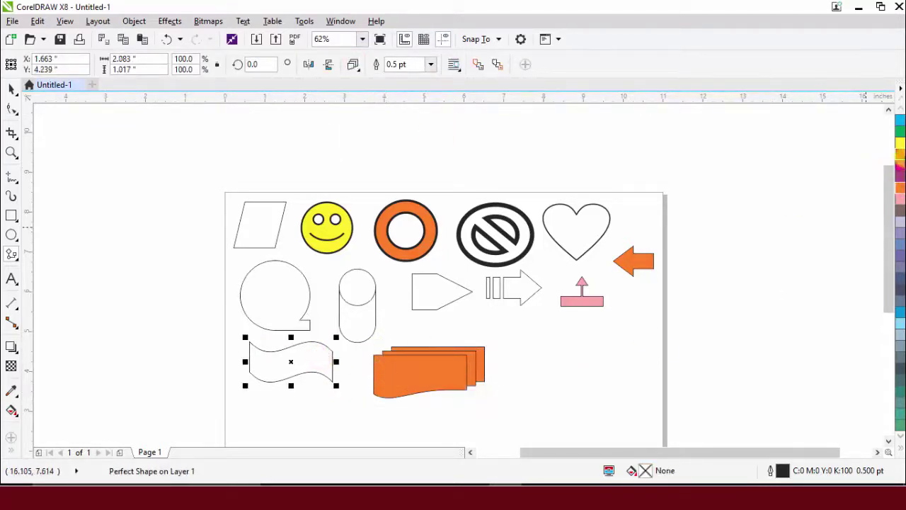
click(900, 154)
click(357, 312)
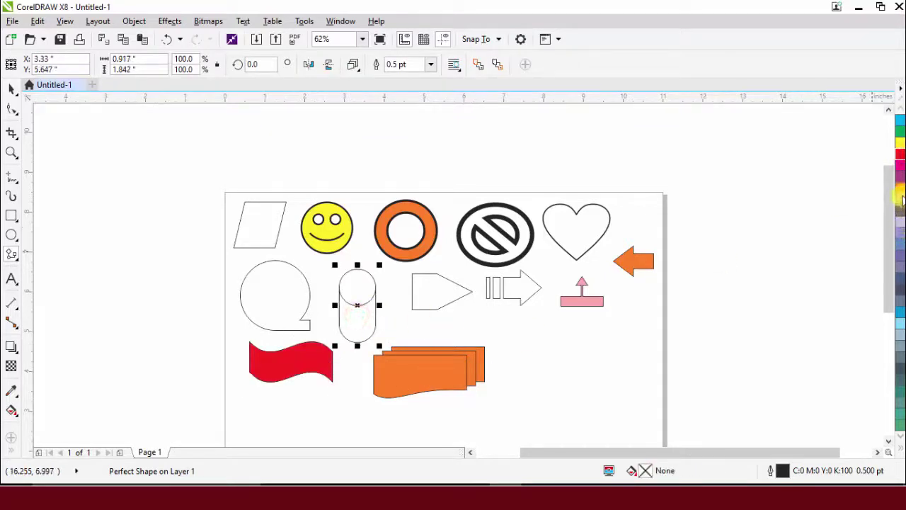
click(902, 202)
Fill the round tailed shape with medium blue (C:60 M:40) and the pentagon arrow with light blue (C:40).
click(300, 311)
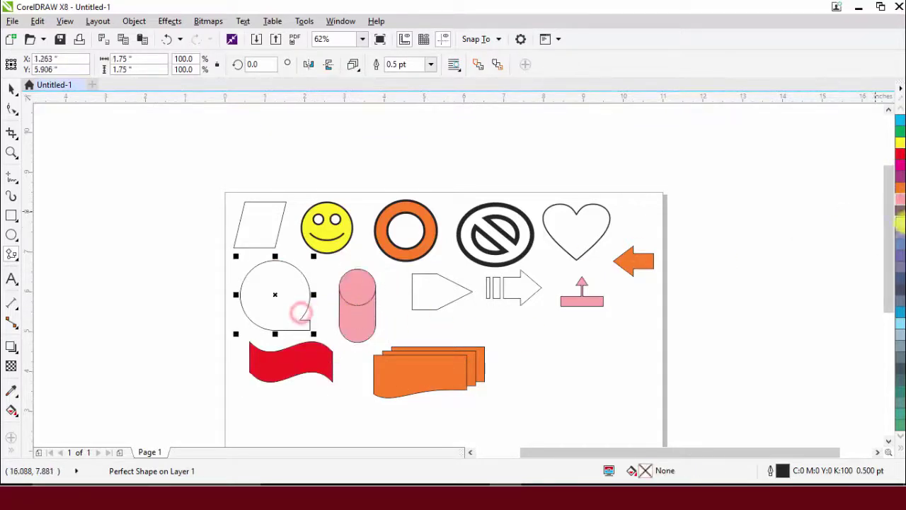
click(900, 234)
click(900, 245)
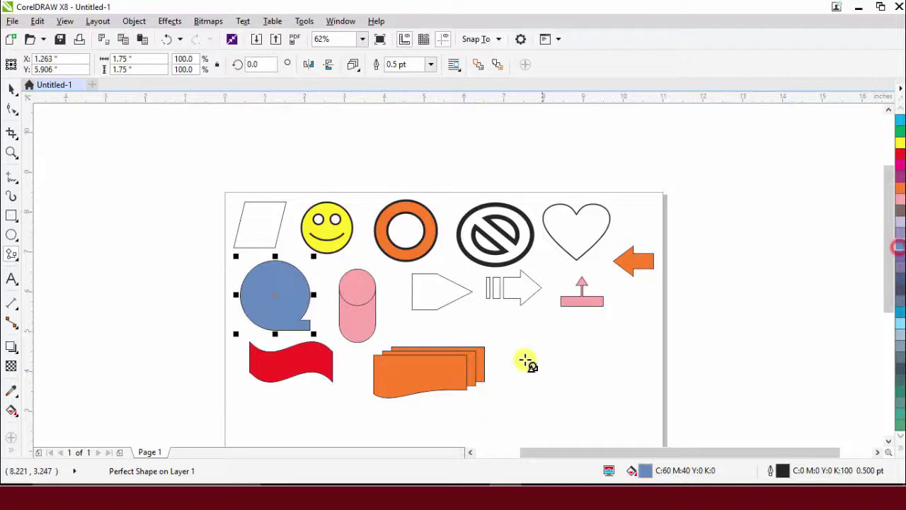
click(430, 294)
click(900, 324)
Select all the shapes and scale them down together to about 5.13 x 2.41 inches in the page's upper-left area.
scroll(492, 314, down, 2)
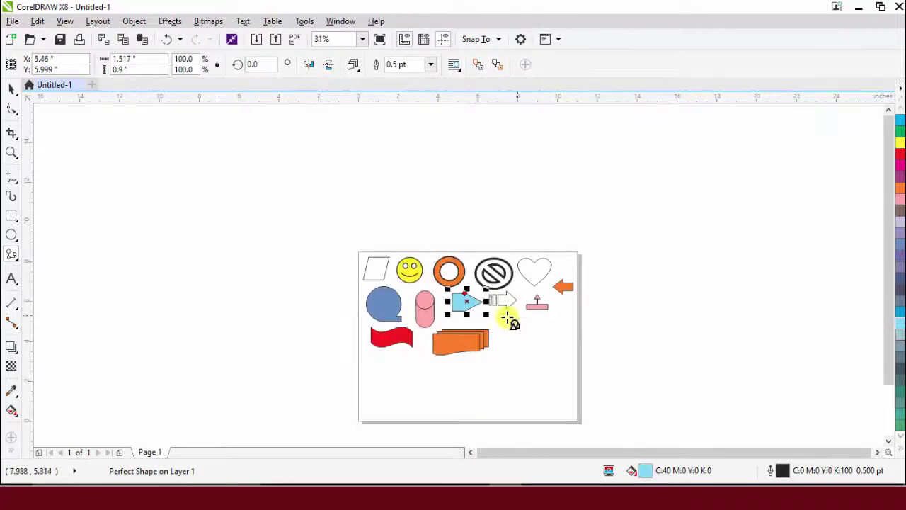
click(10, 96)
drag(621, 375, 208, 194)
drag(576, 359, 469, 374)
scroll(452, 383, up, 2)
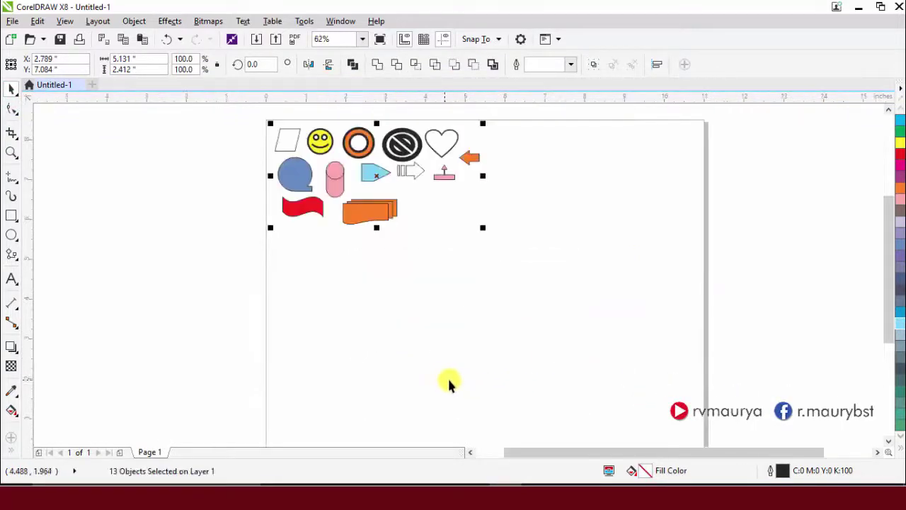
Draw a folded ribbon banner about 3.12 x 0.85 inches in the page's upper-right area.
click(17, 260)
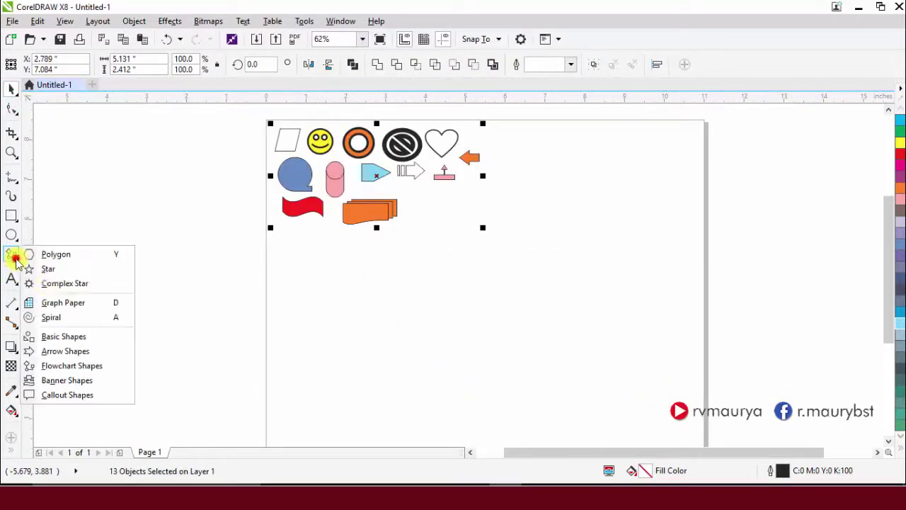
click(75, 380)
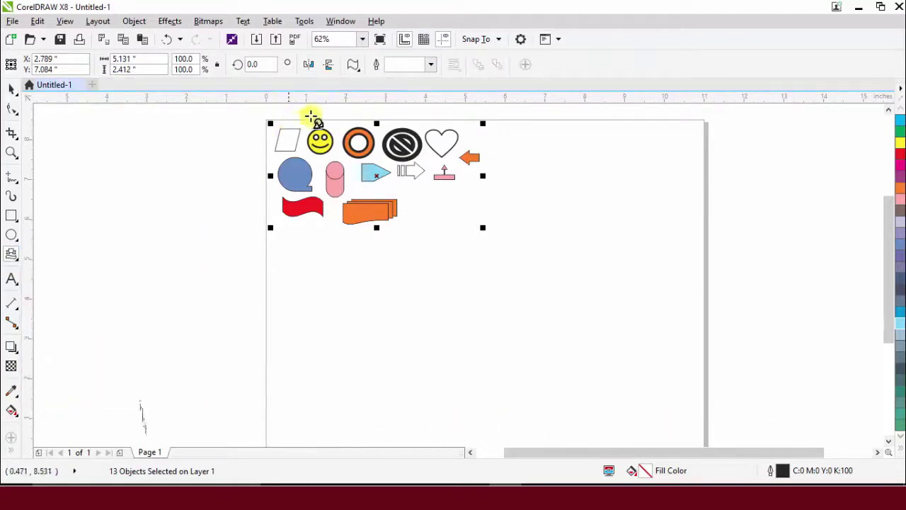
click(356, 68)
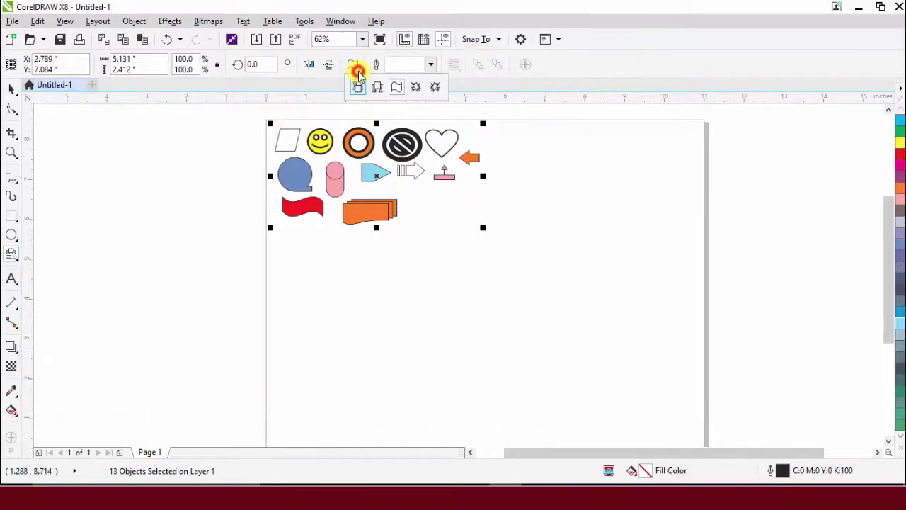
click(358, 90)
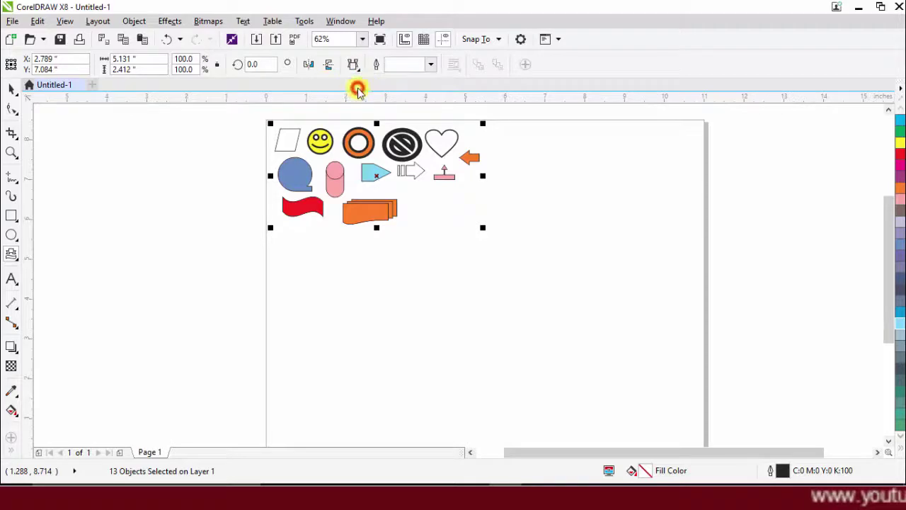
drag(505, 133, 635, 174)
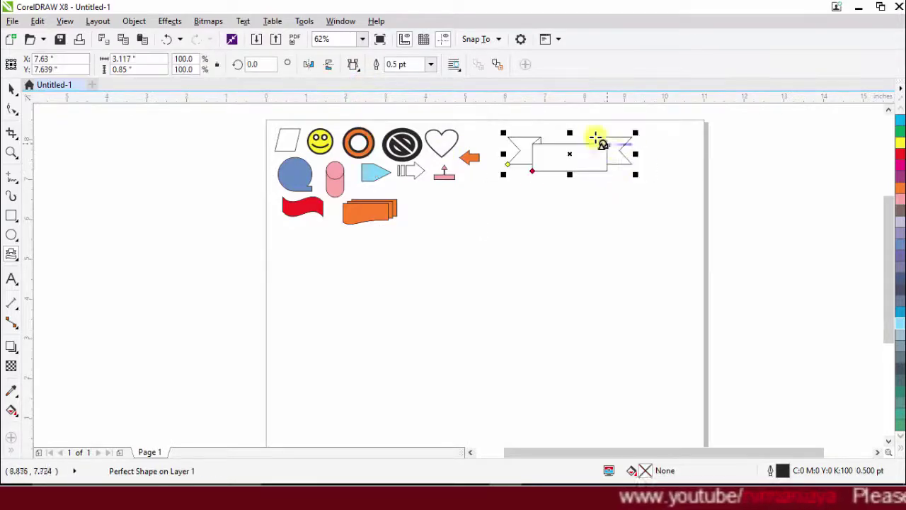
Reshape the ribbon banner to have a wider center panel and shorter visible tails.
click(14, 109)
scroll(536, 127, up, 3)
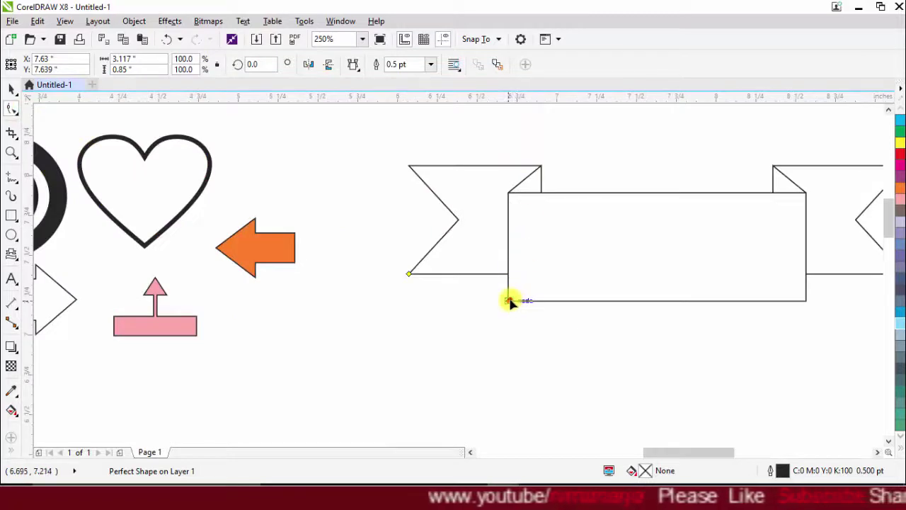
drag(510, 301, 386, 275)
scroll(541, 216, down, 2)
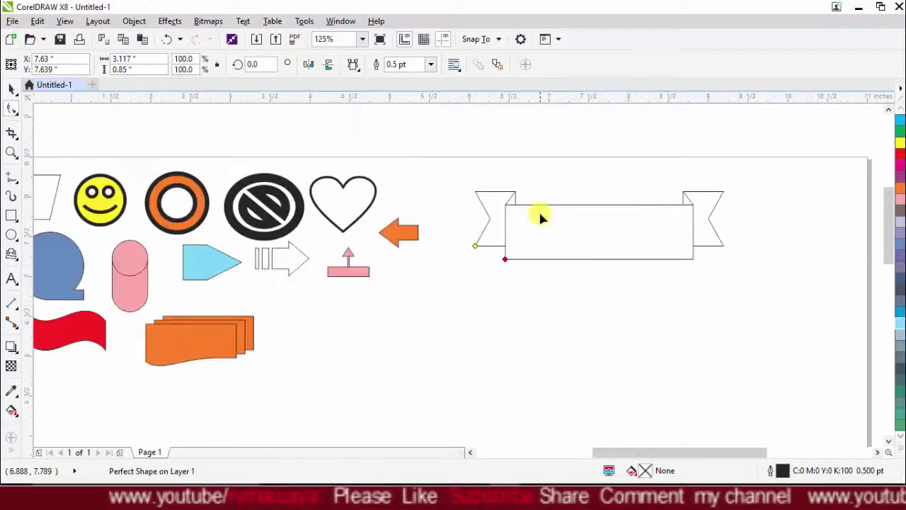
Draw a wavy banner shape about 2.36 x 0.68 inches below the ribbon banner.
click(353, 65)
click(390, 85)
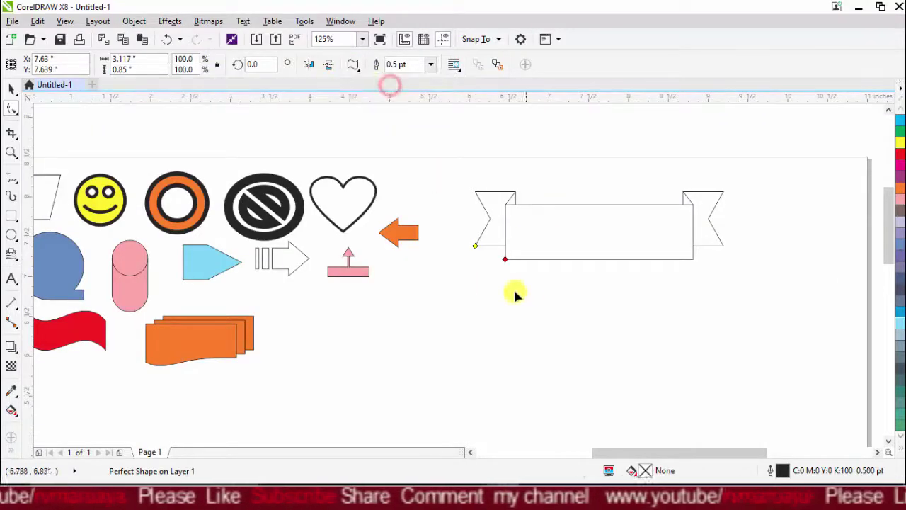
click(14, 255)
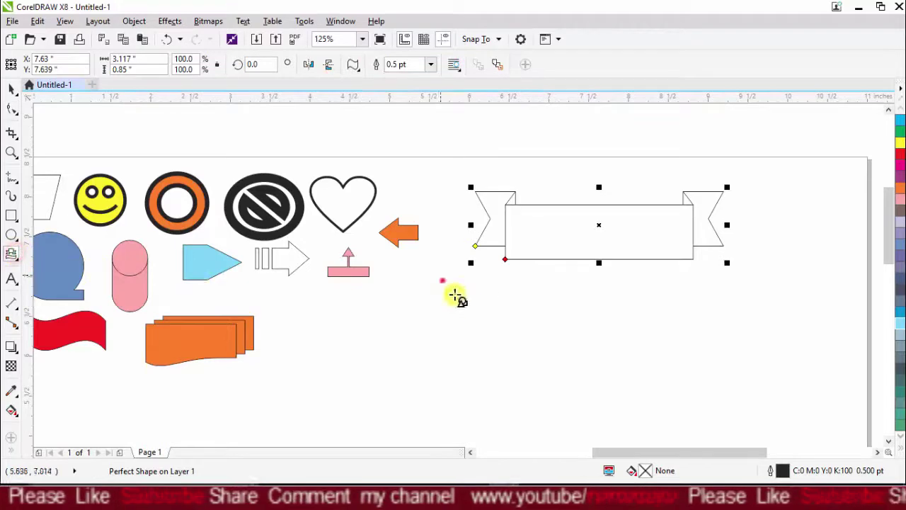
drag(439, 277, 634, 339)
Draw a spiky explosion banner shape about 2.23 x 1.18 inches beside the stacked documents.
click(351, 65)
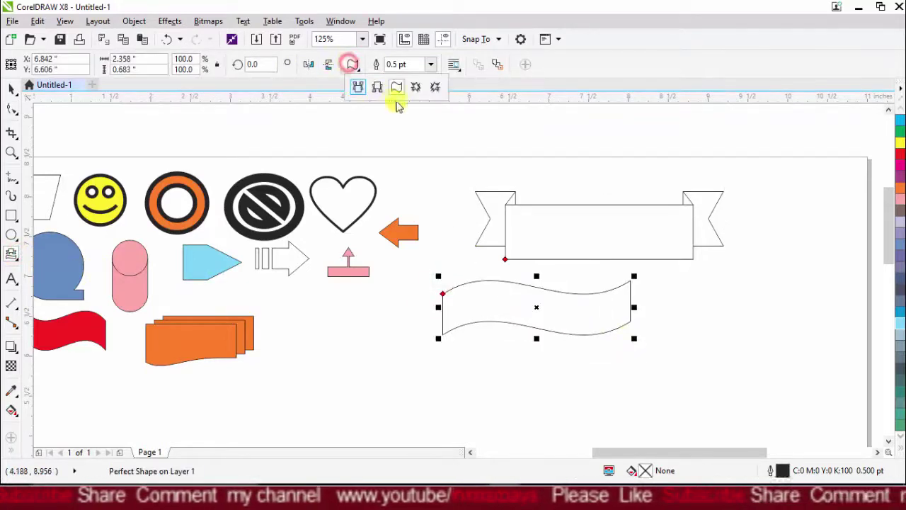
click(431, 87)
click(299, 341)
drag(266, 310, 452, 411)
Give the explosion shape a 3.0 pt outline and an orange fill.
click(430, 64)
click(428, 142)
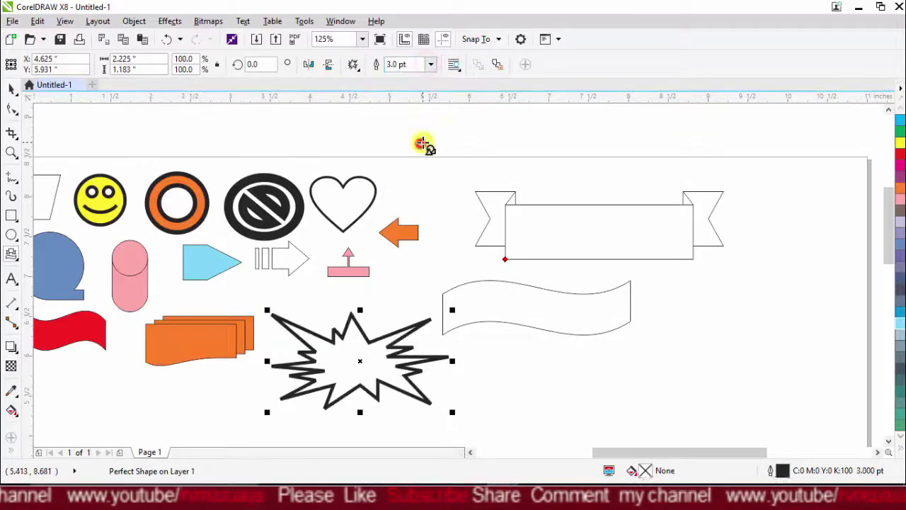
click(900, 197)
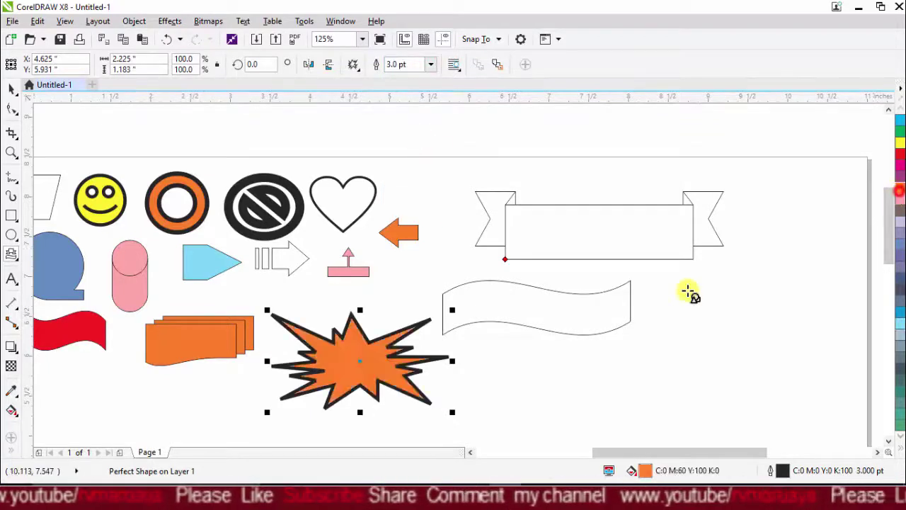
Fill the wavy banner with yellow and the ribbon banner with light blue, leaving the document's default properties unchanged.
click(600, 328)
click(899, 147)
click(597, 266)
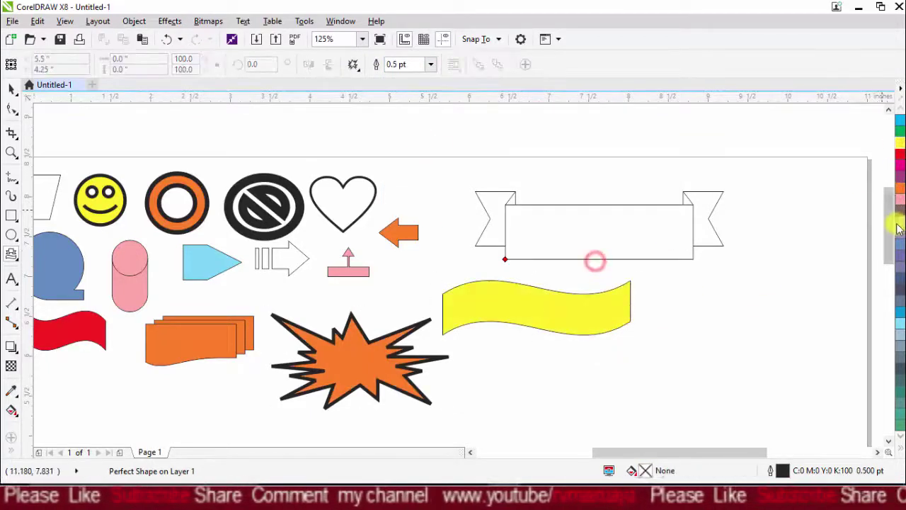
click(898, 330)
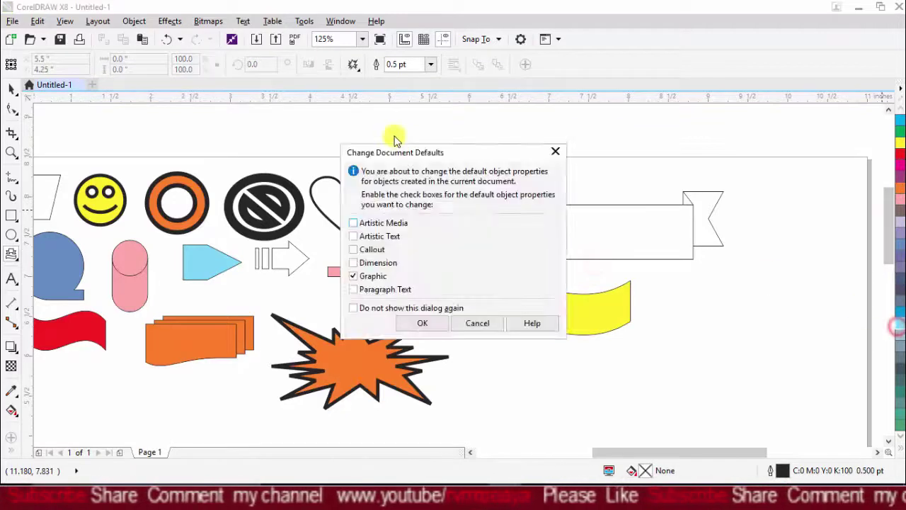
click(479, 320)
click(658, 207)
click(900, 328)
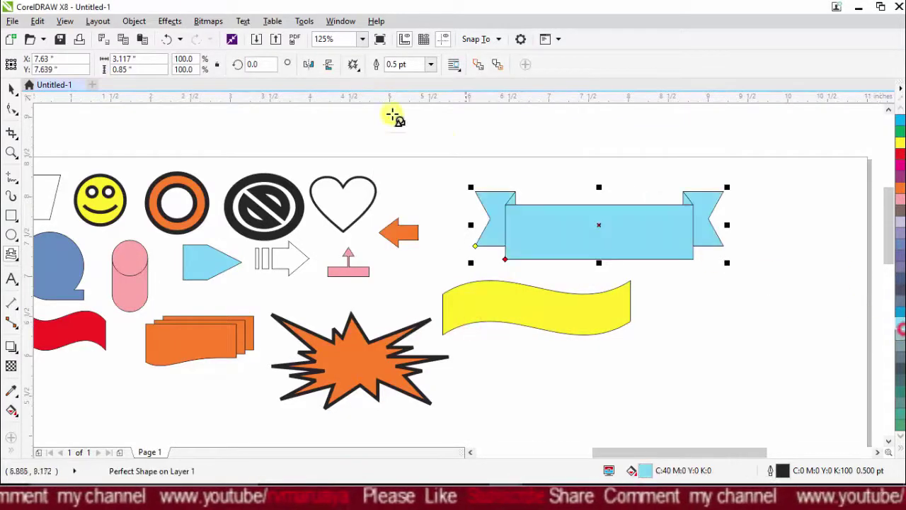
Set the ribbon banner's outline width to 4.0 pt.
click(429, 64)
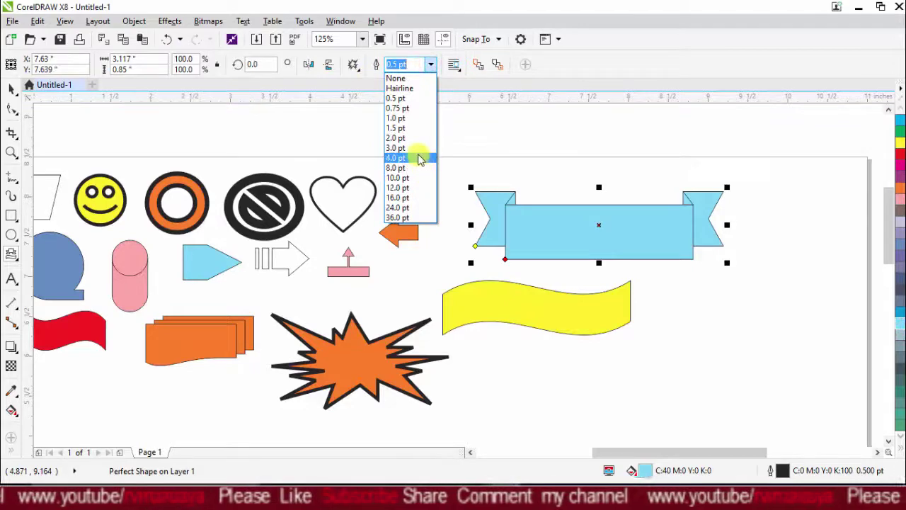
click(417, 154)
scroll(532, 212, down, 5)
scroll(533, 212, up, 2)
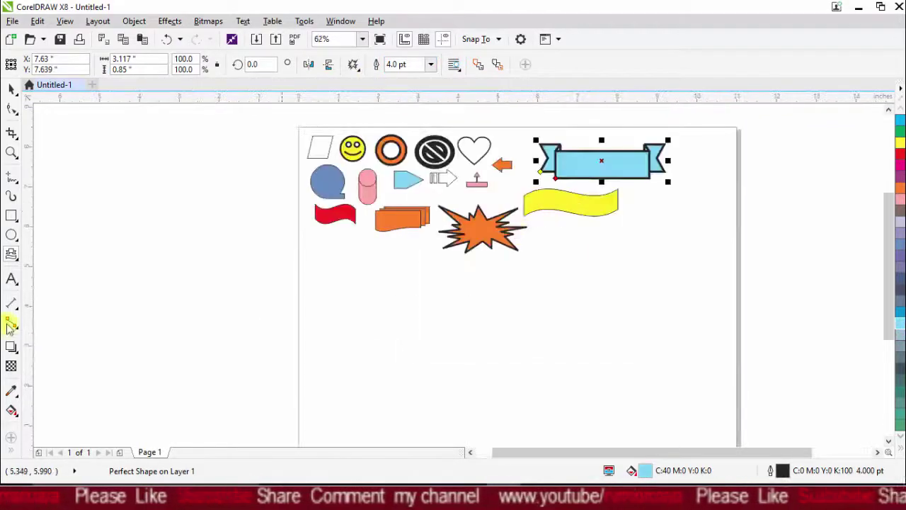
Draw a rounded rectangular callout about 2.12 x 1.47 inches below the red wavy flag.
click(17, 260)
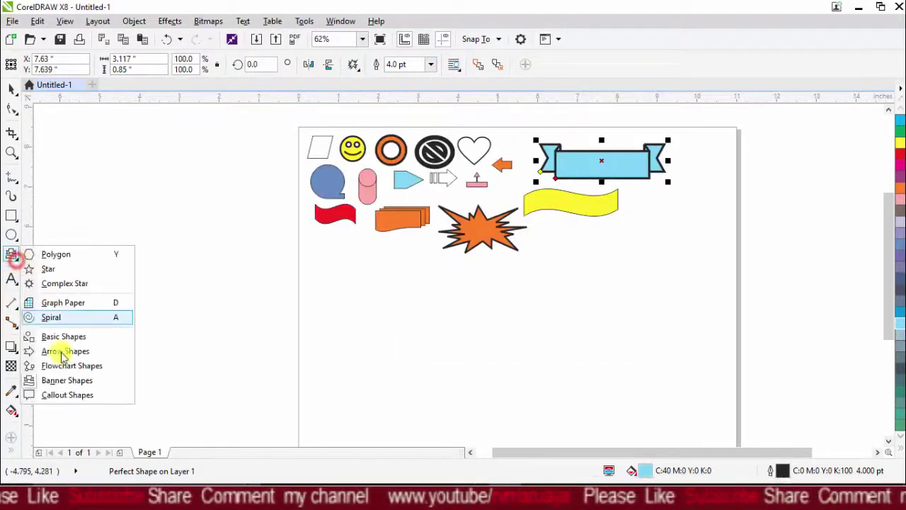
click(66, 394)
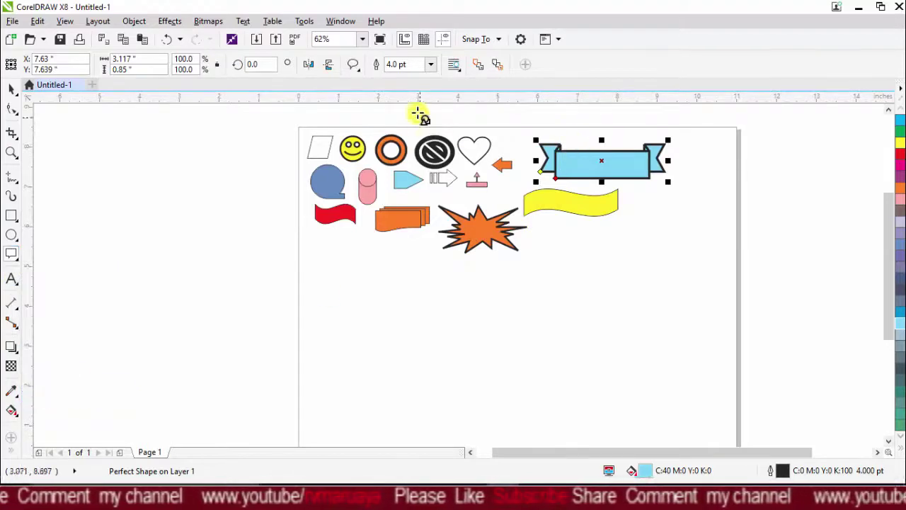
click(357, 71)
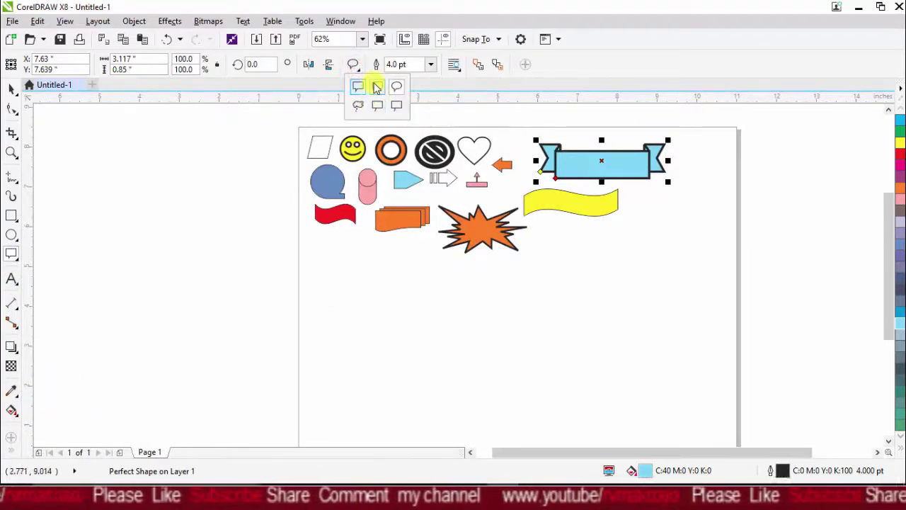
click(378, 92)
drag(316, 236, 405, 301)
Draw a rectangular callout with a leader line, about 2.53 x 1.48 inches, below the explosion shape.
click(358, 67)
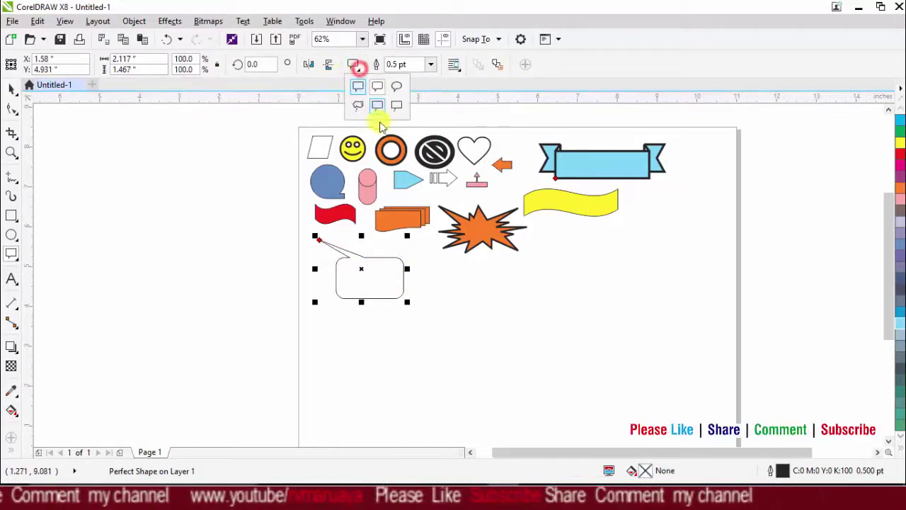
click(380, 106)
drag(439, 264, 549, 331)
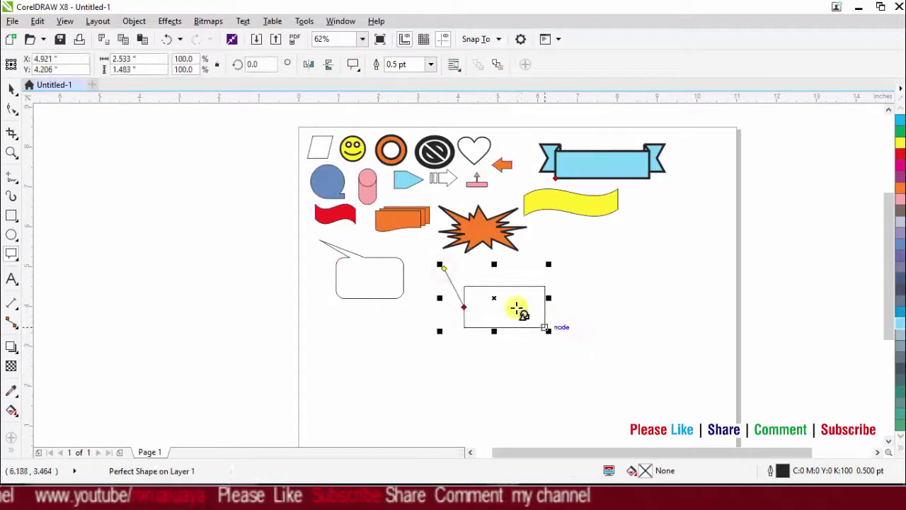
Make the rectangular callout's leader line horizontal and move the rounded callout's pointer tip inside its body.
click(11, 109)
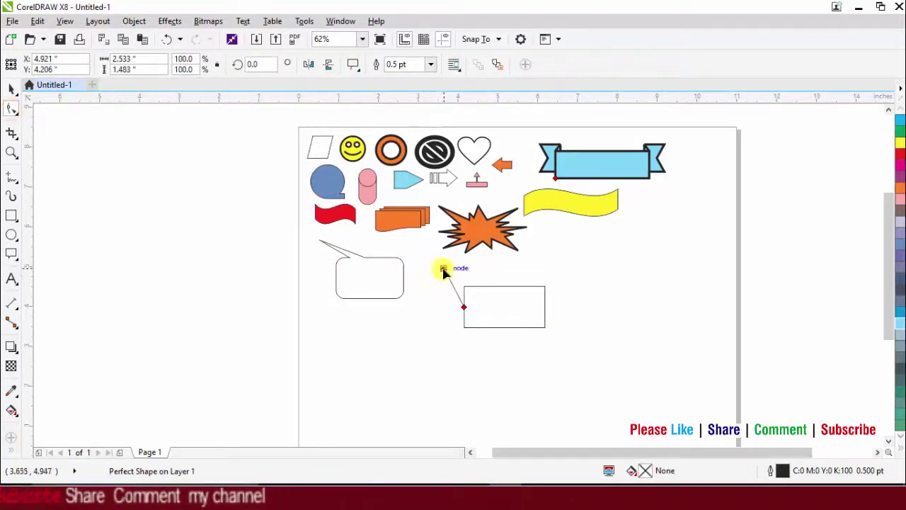
drag(443, 270, 428, 307)
drag(322, 241, 379, 272)
Fill the rounded callout with orange and clear the selection.
click(895, 195)
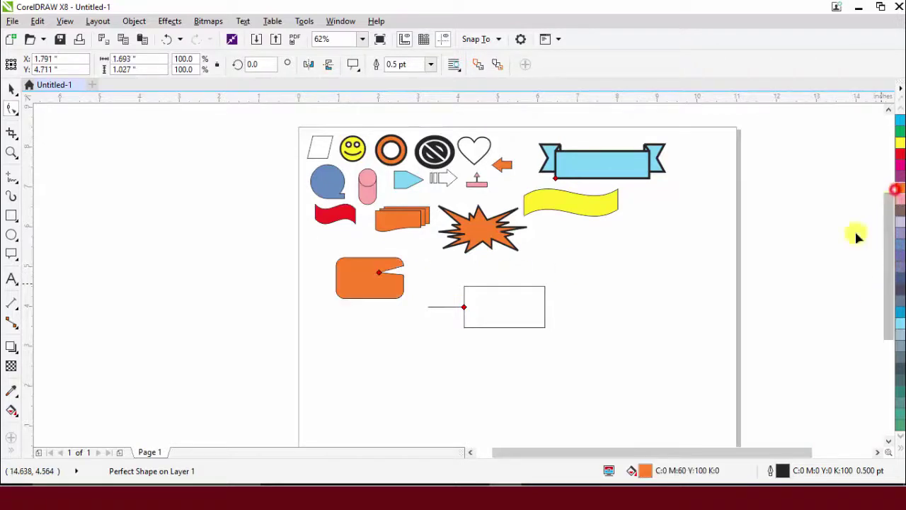
click(10, 89)
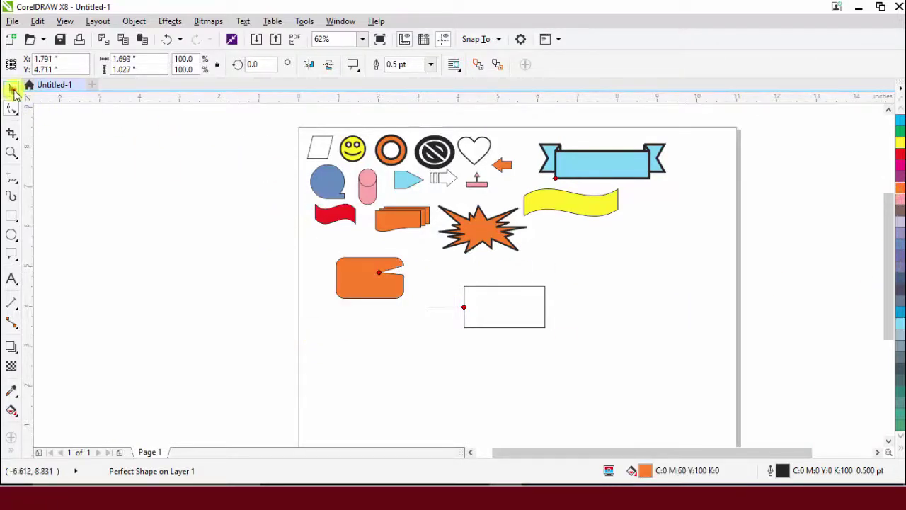
click(172, 219)
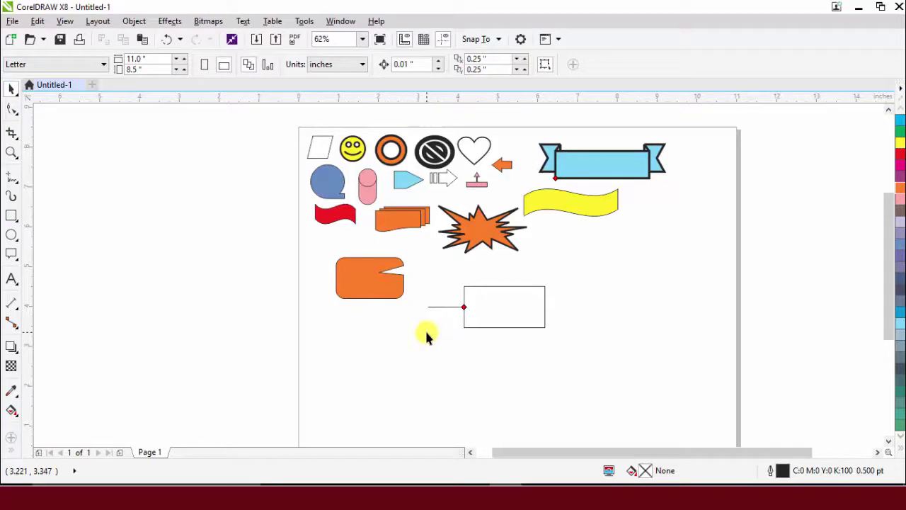